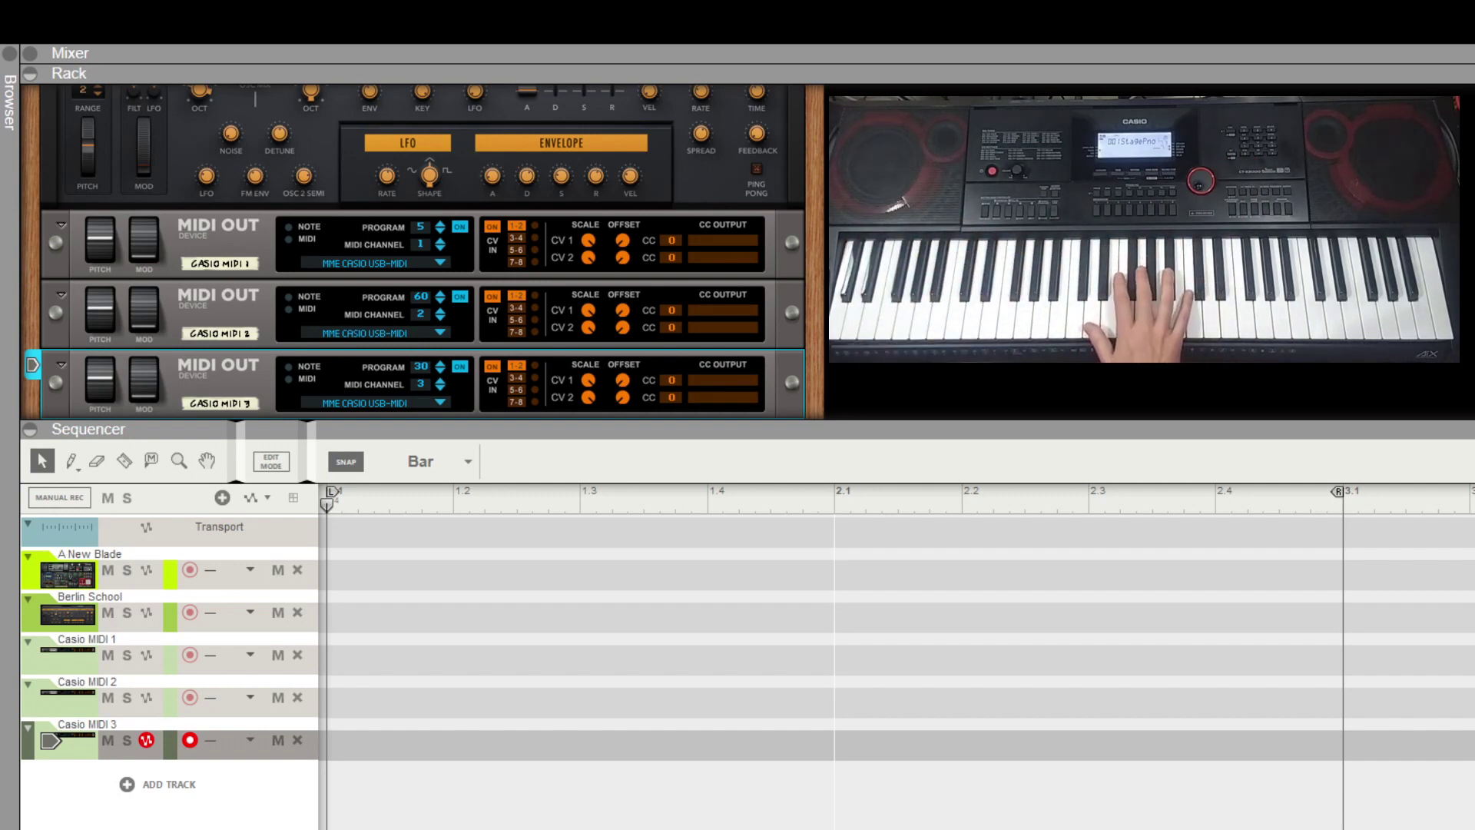
Step: Record-arm the A New Blade Thor track, briefly arming Berlin School before switching back
left_click(81, 582)
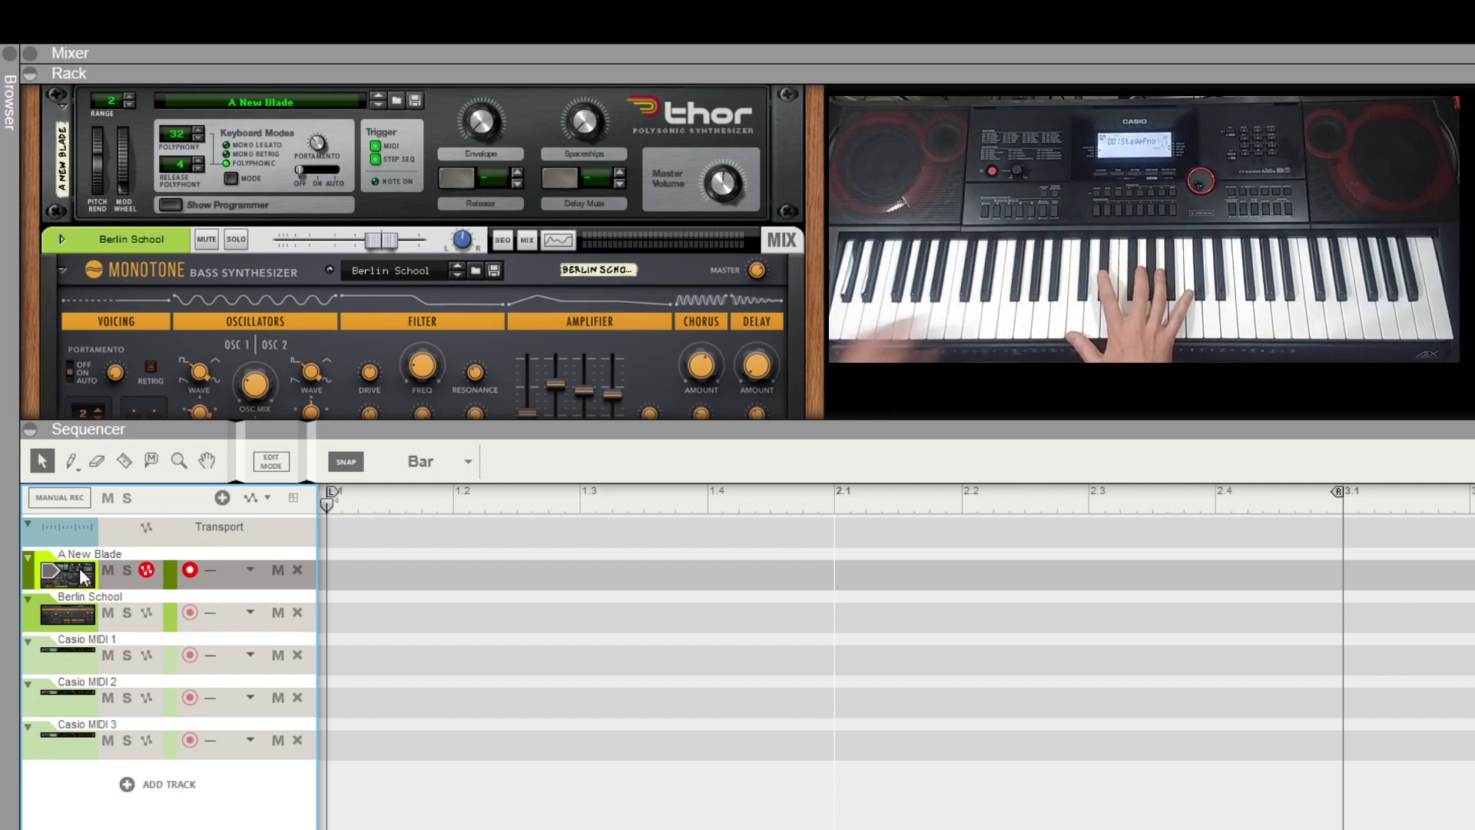
left_click(63, 618)
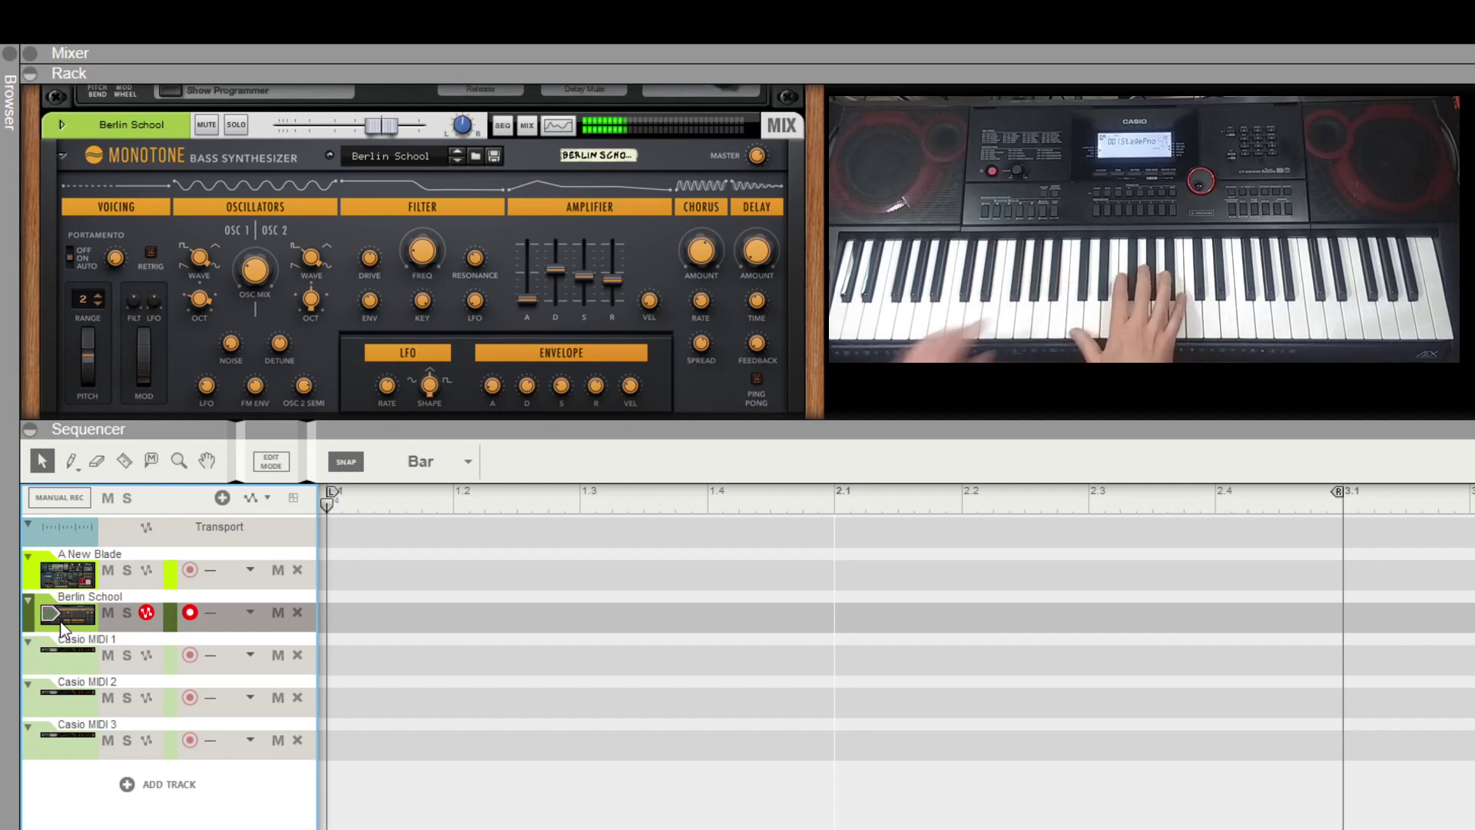
left_click(63, 580)
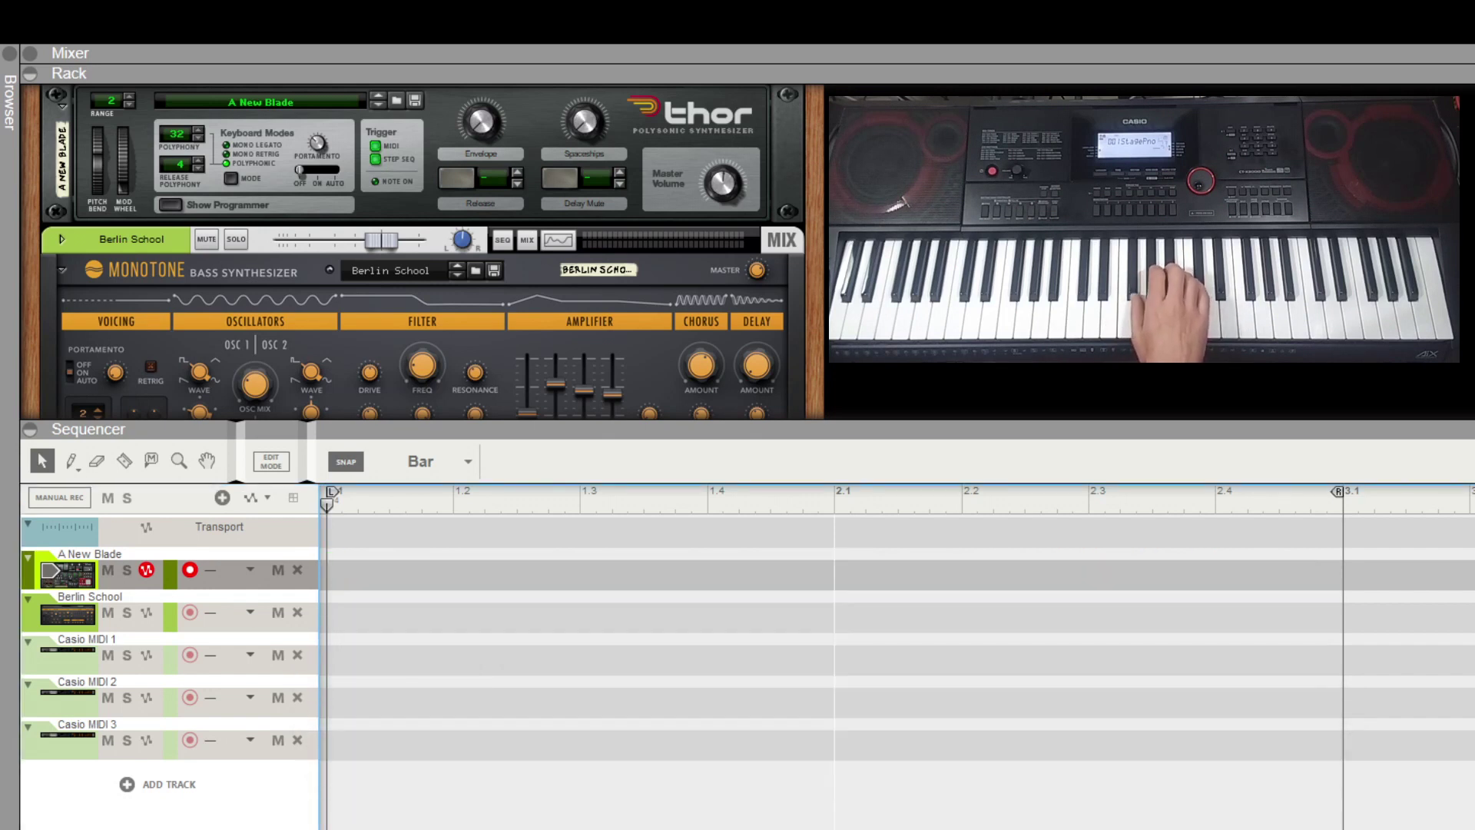
Step: Record a two-bar Casio take on A New Blade over bars 1–3 and play it back
key("ctrl+Return")
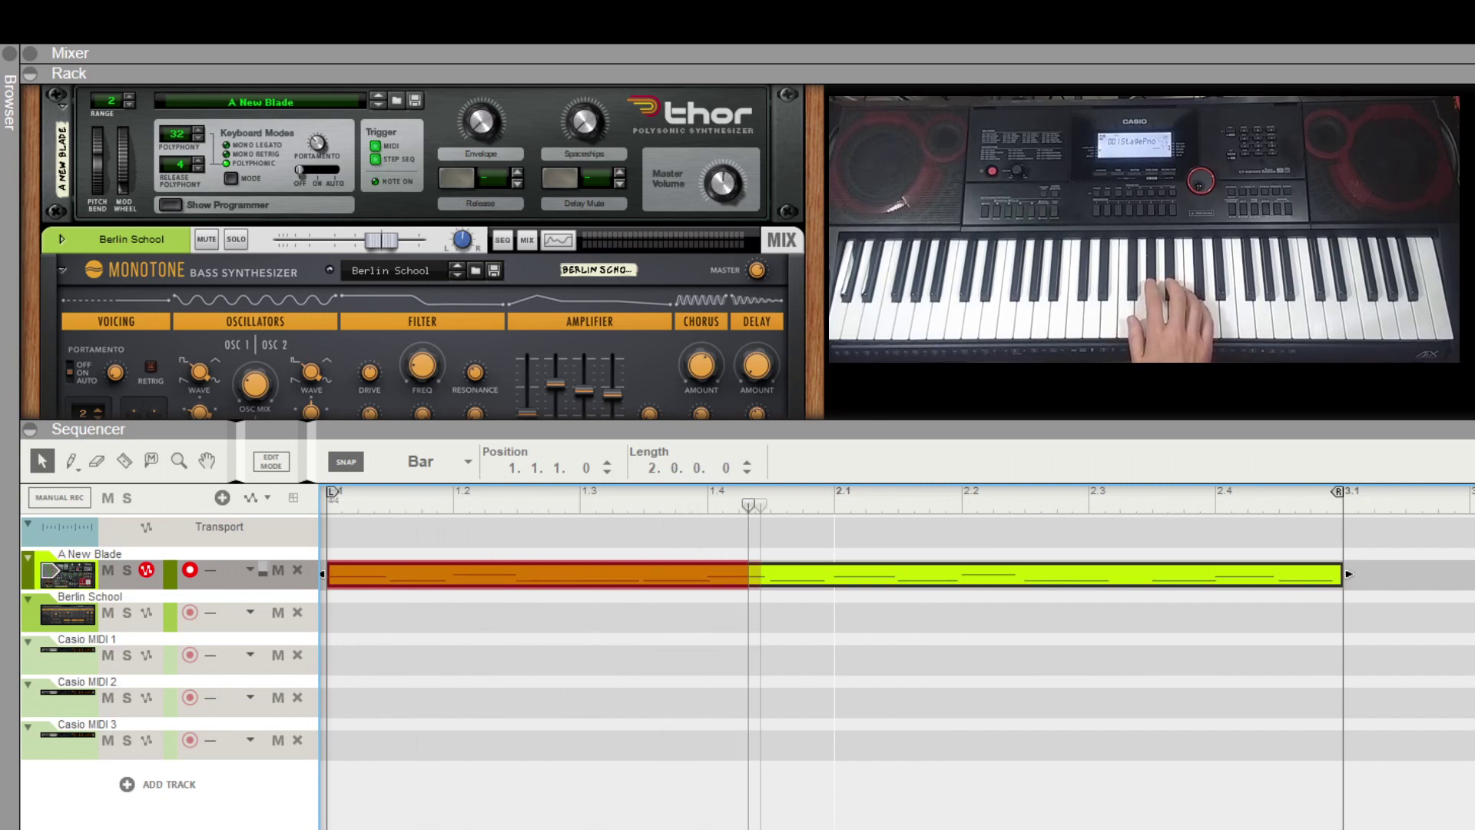
key("space")
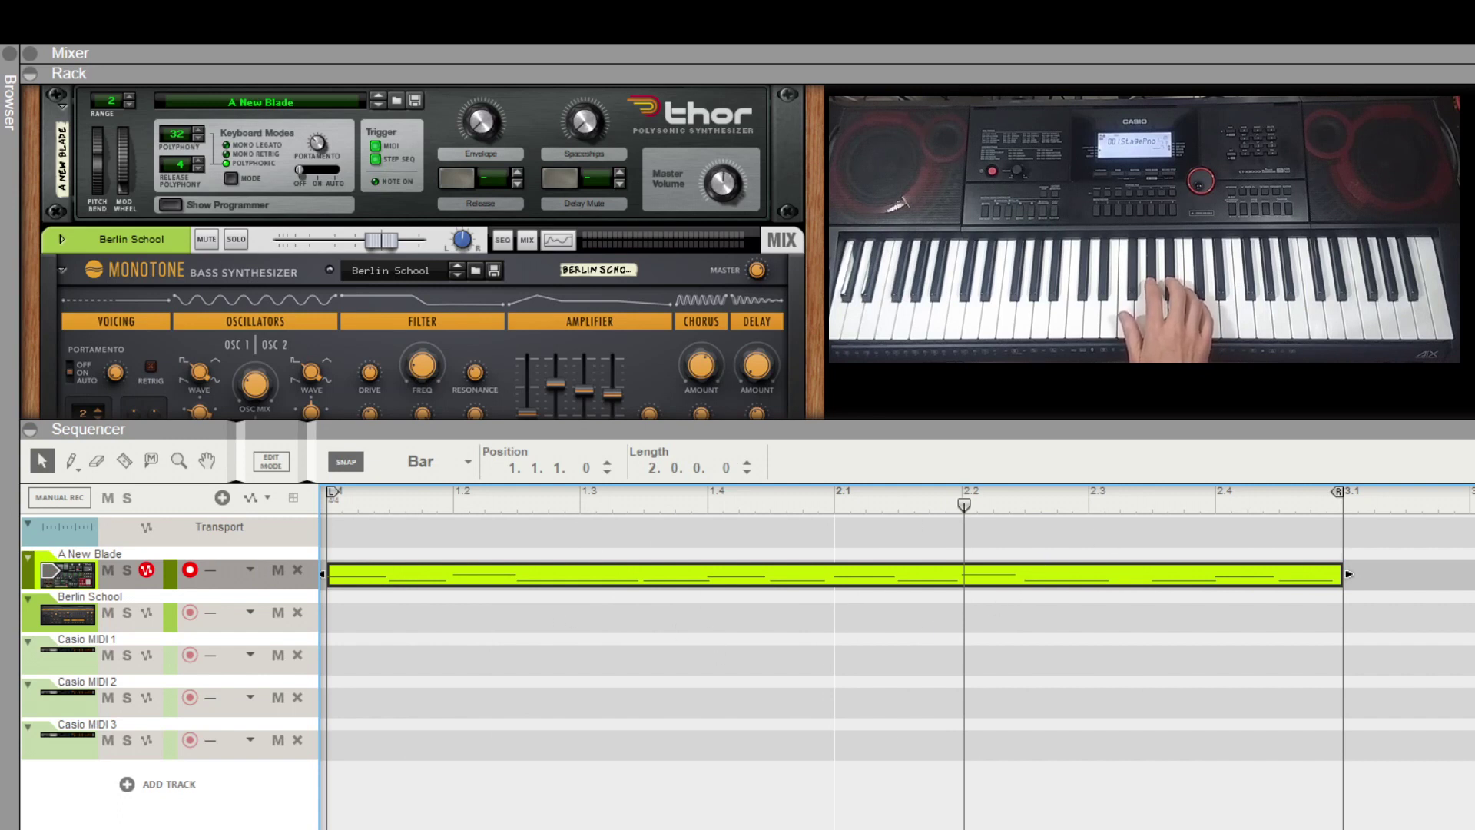
key("Home")
key("space")
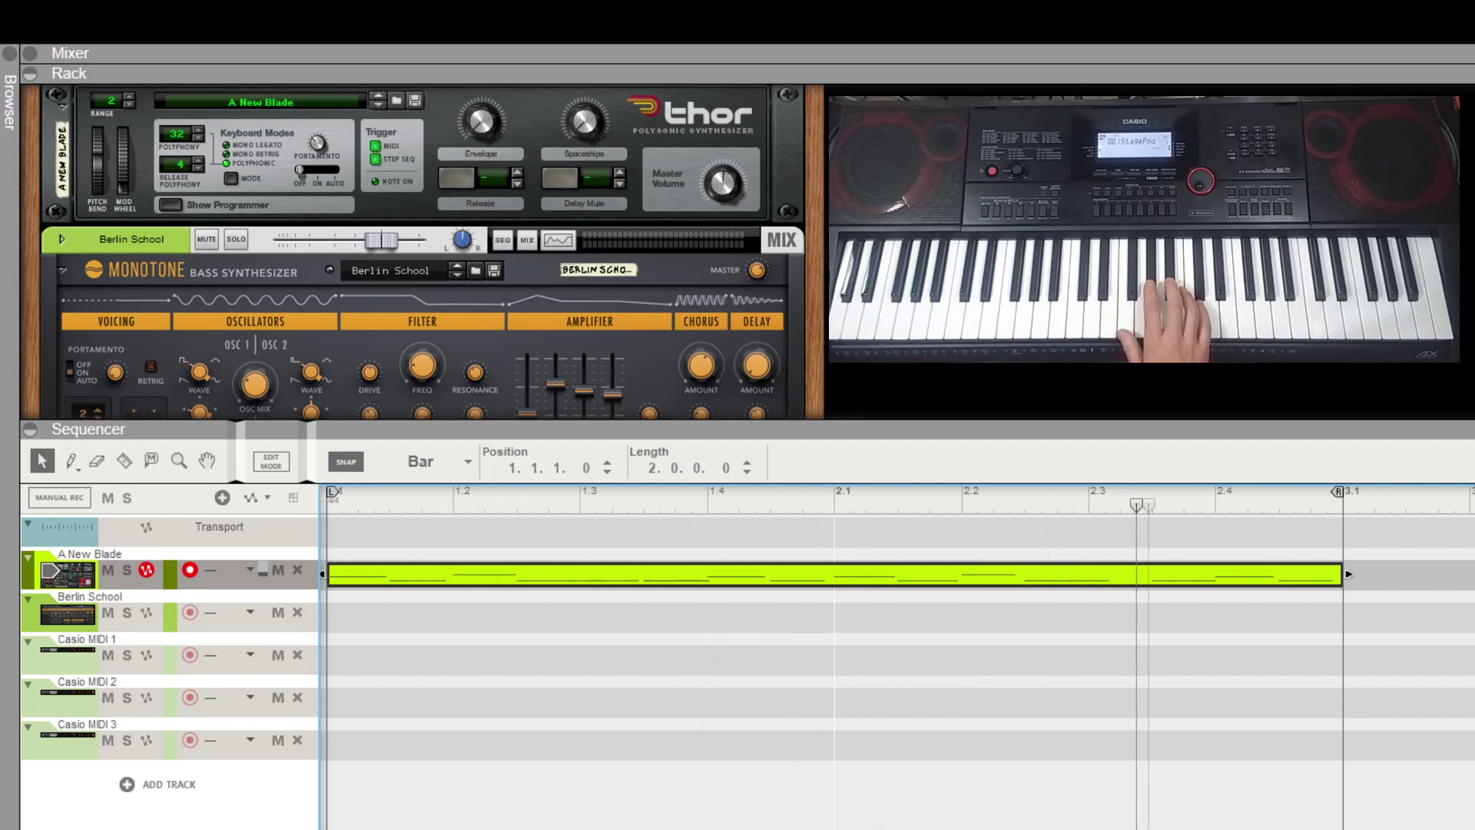
key("space")
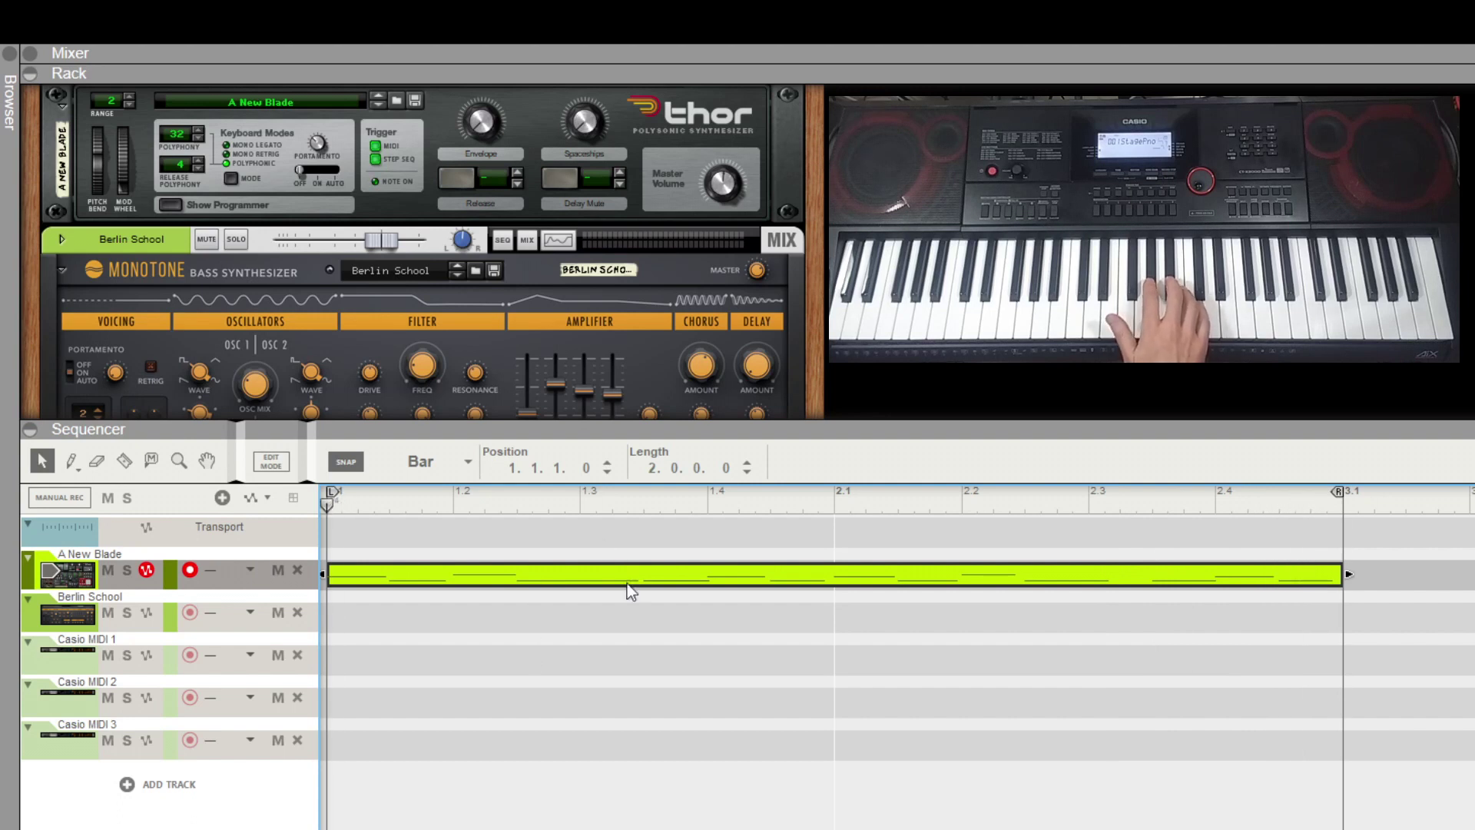
Step: Arm Berlin School, record a two-bar Monotone bass take, and play both clips together
left_click(80, 623)
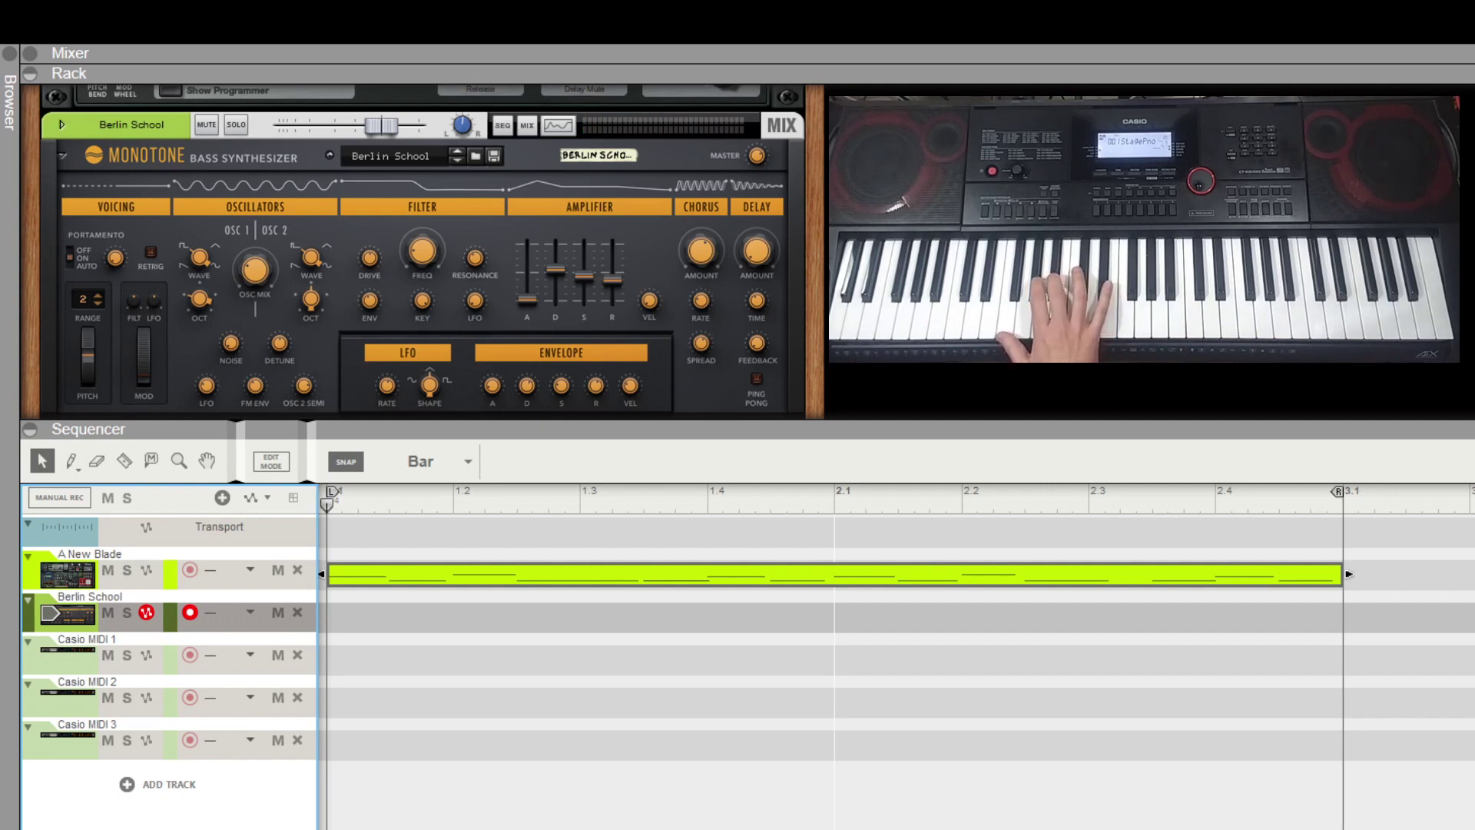
key("Escape")
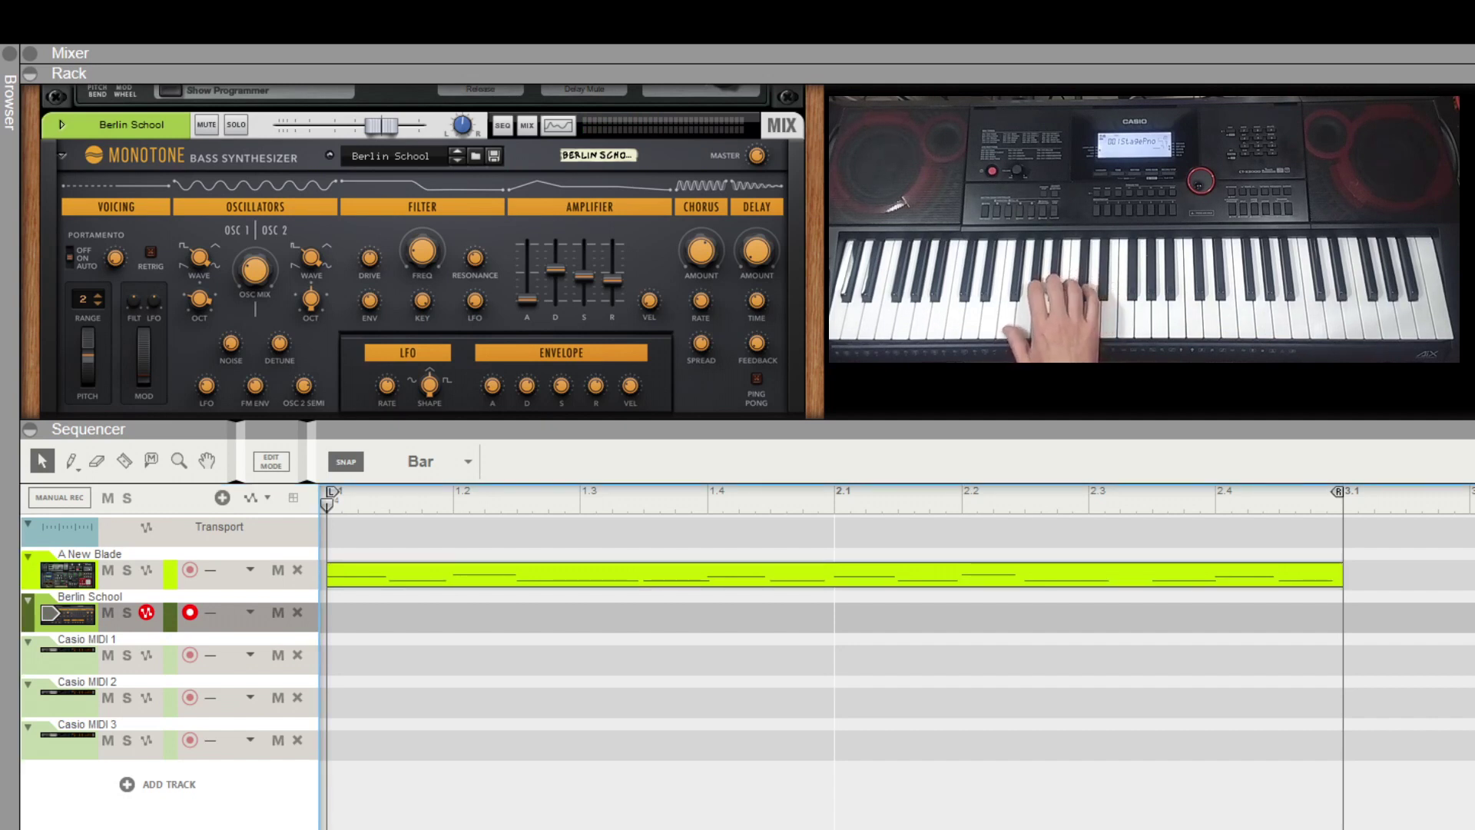
key("ctrl+Return")
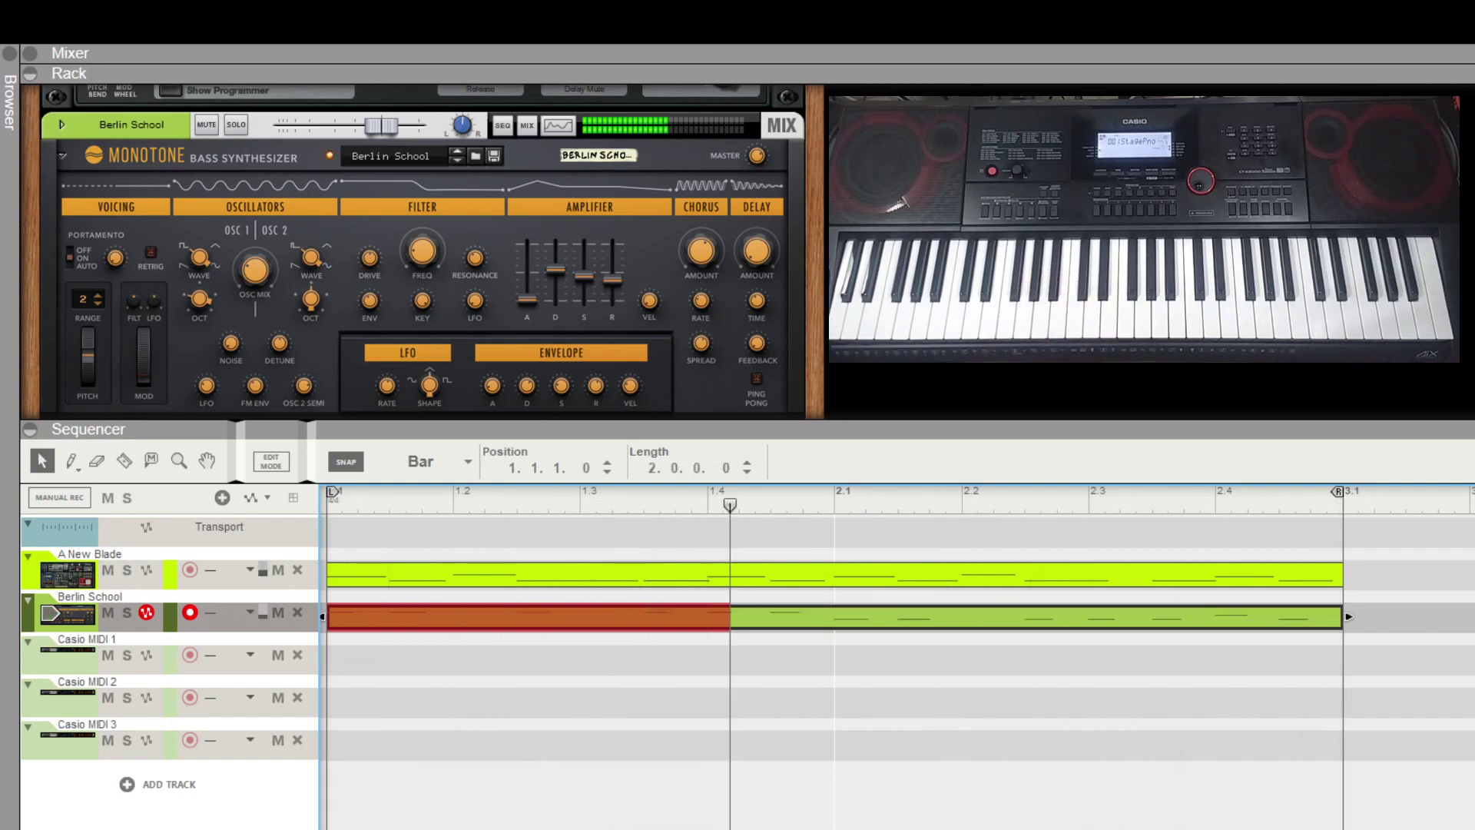
key("space")
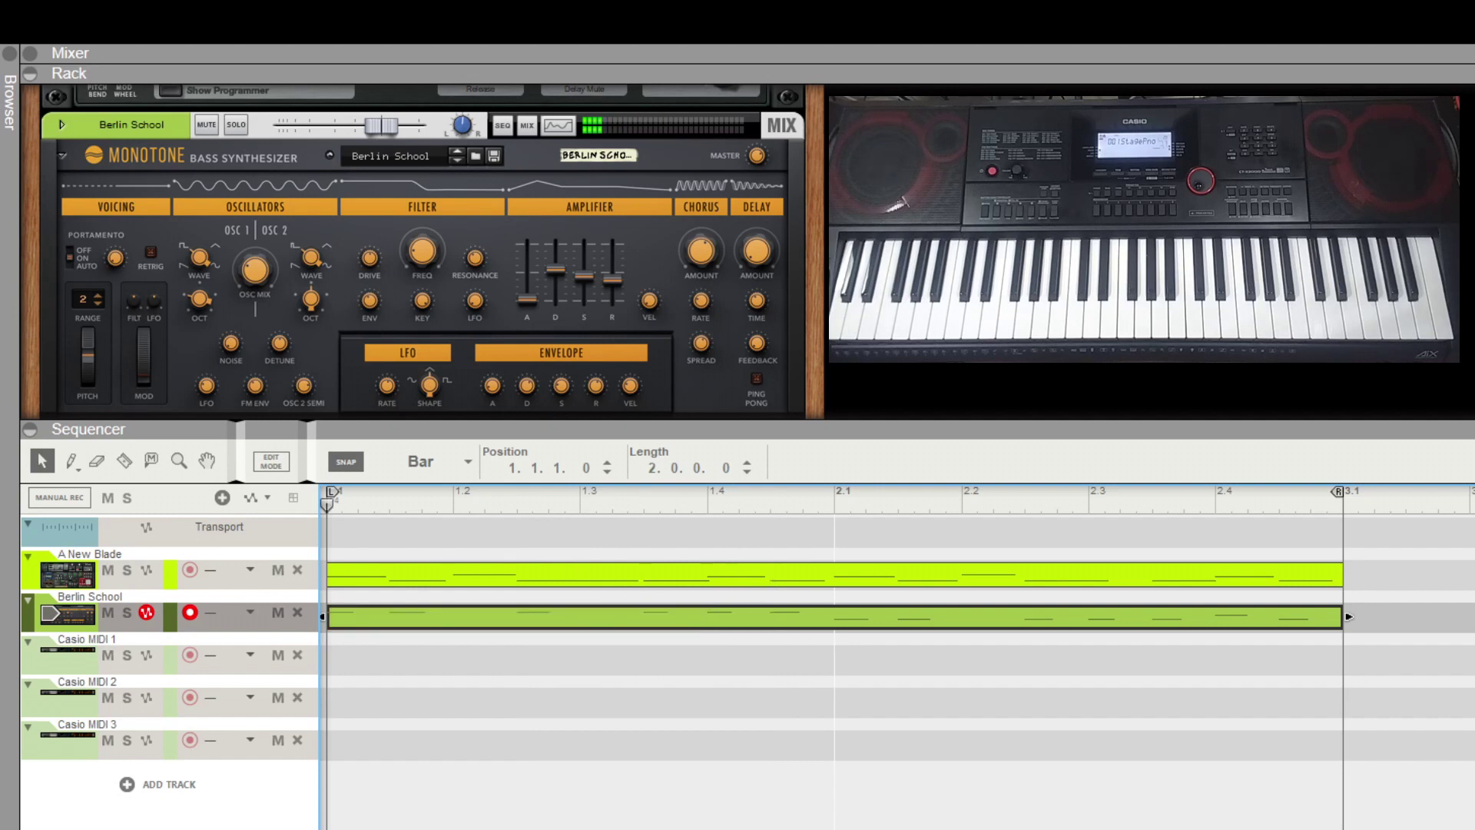
key("space")
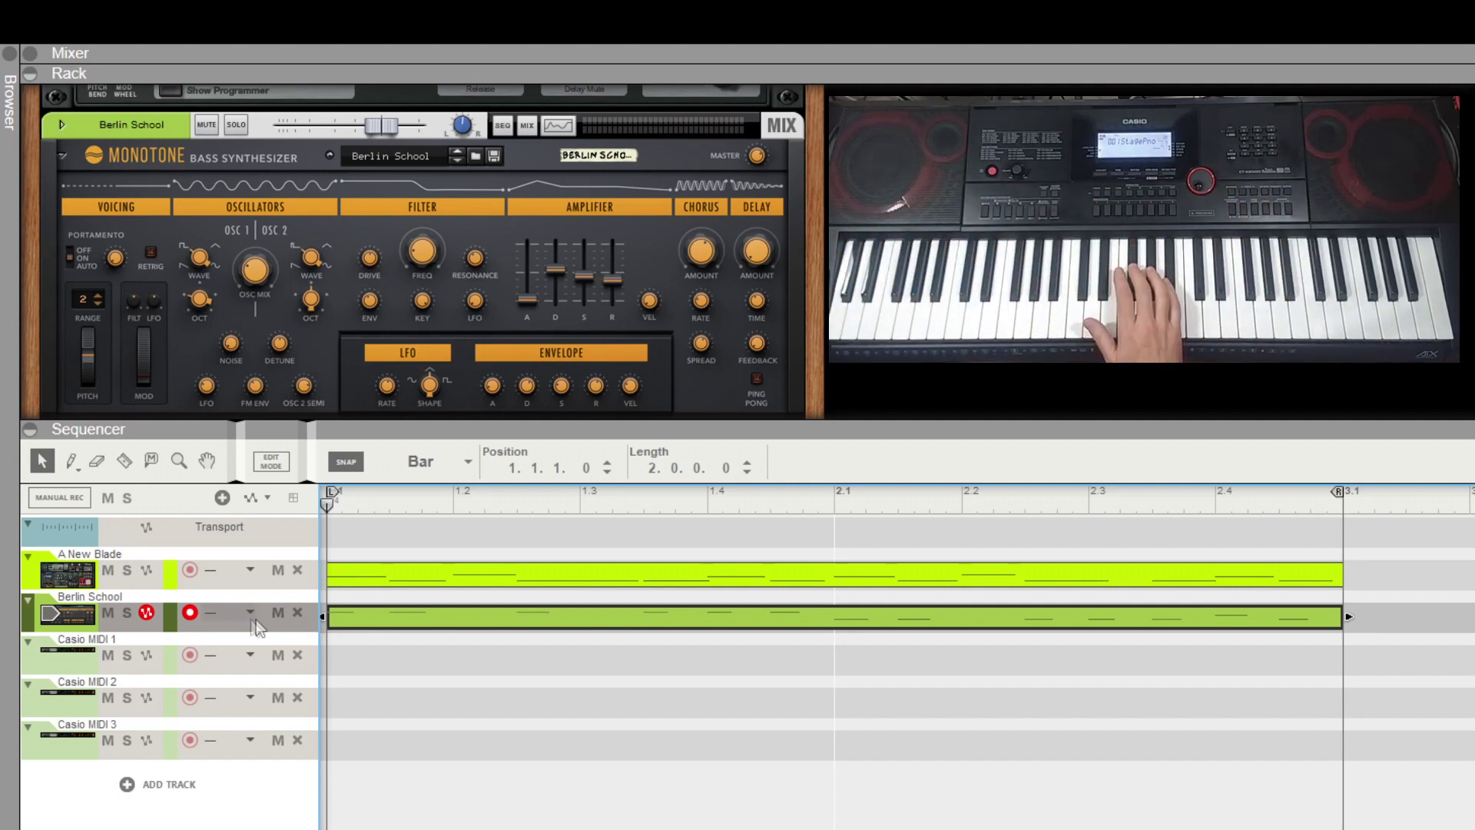
Step: Arm the Casio MIDI 1 track, whose MIDI Out sends program 5 on channel 1
left_click(71, 667)
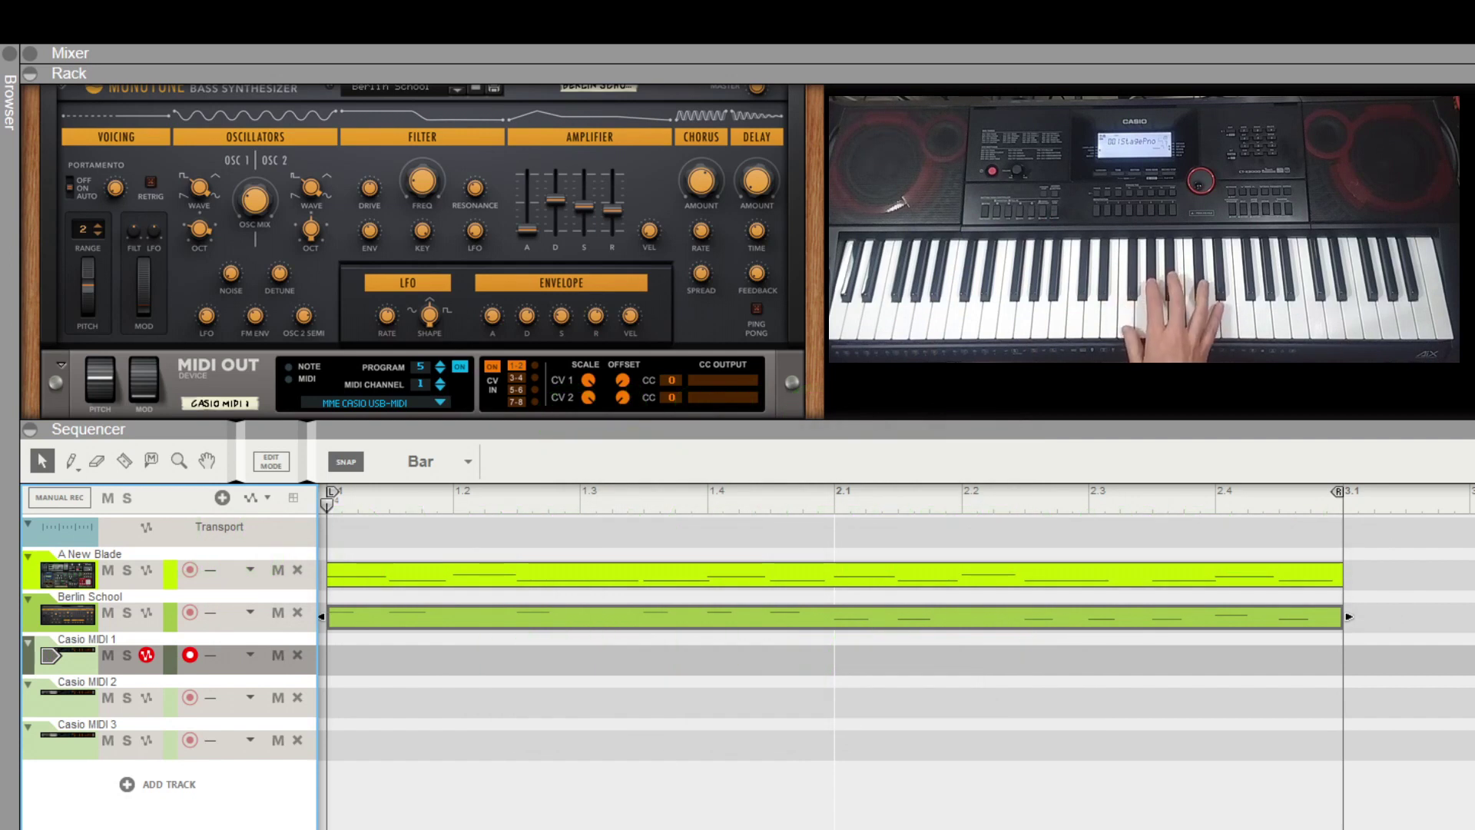
Step: Record a two-bar take on Casio MIDI 1 spanning bars 1 to 3
key("Escape")
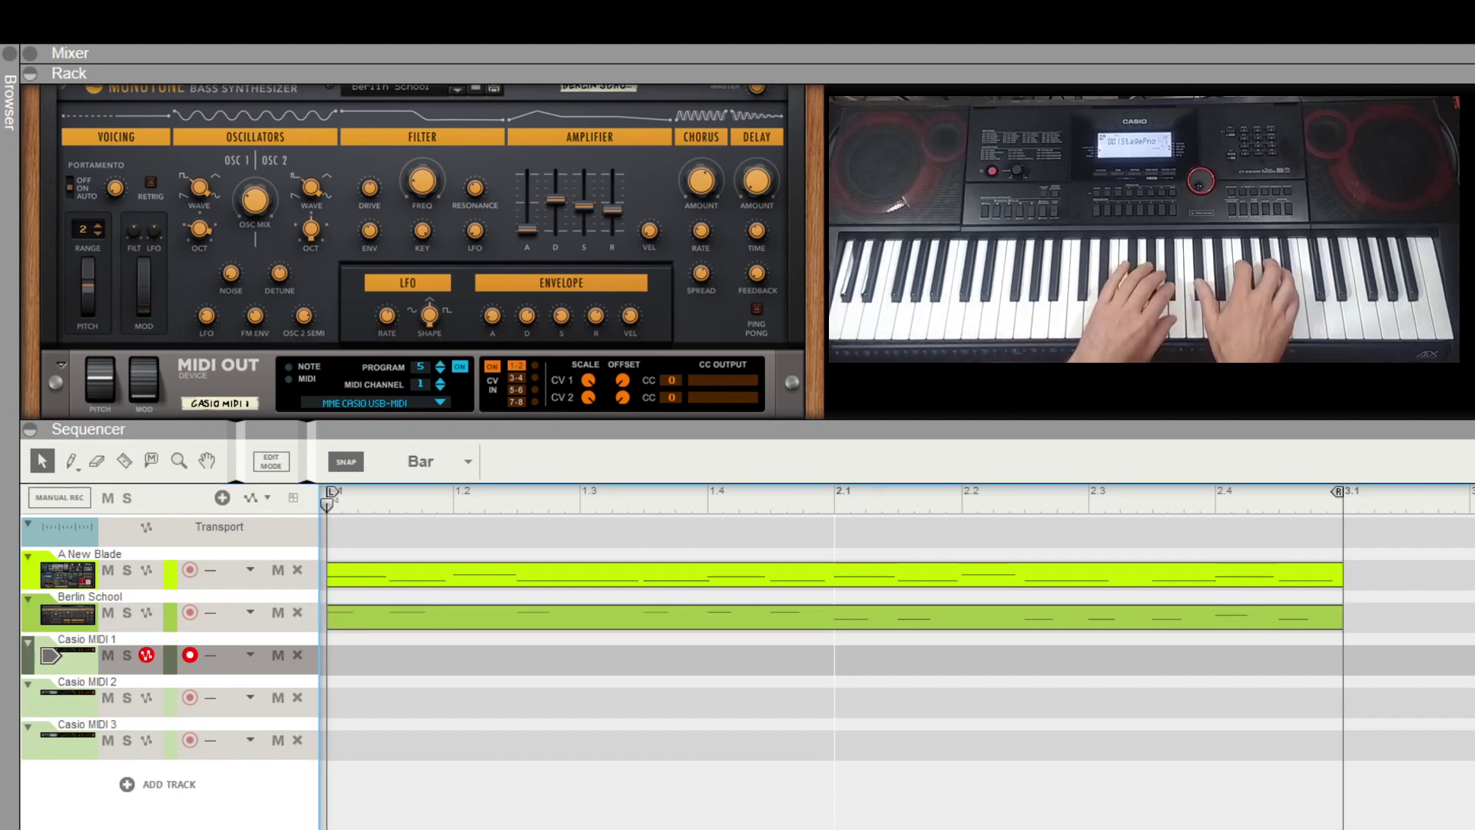
key("ctrl+Return")
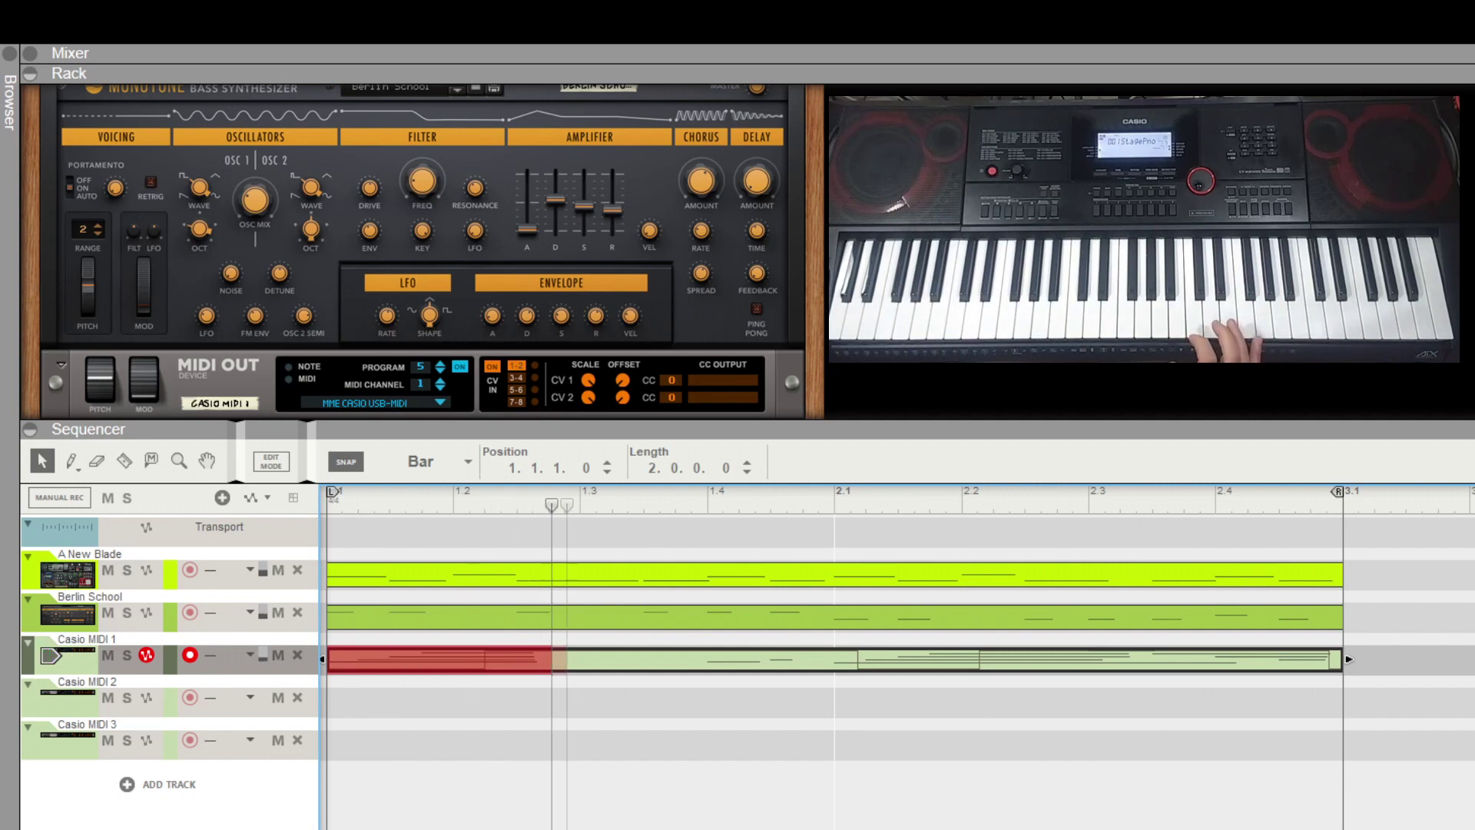
key("space")
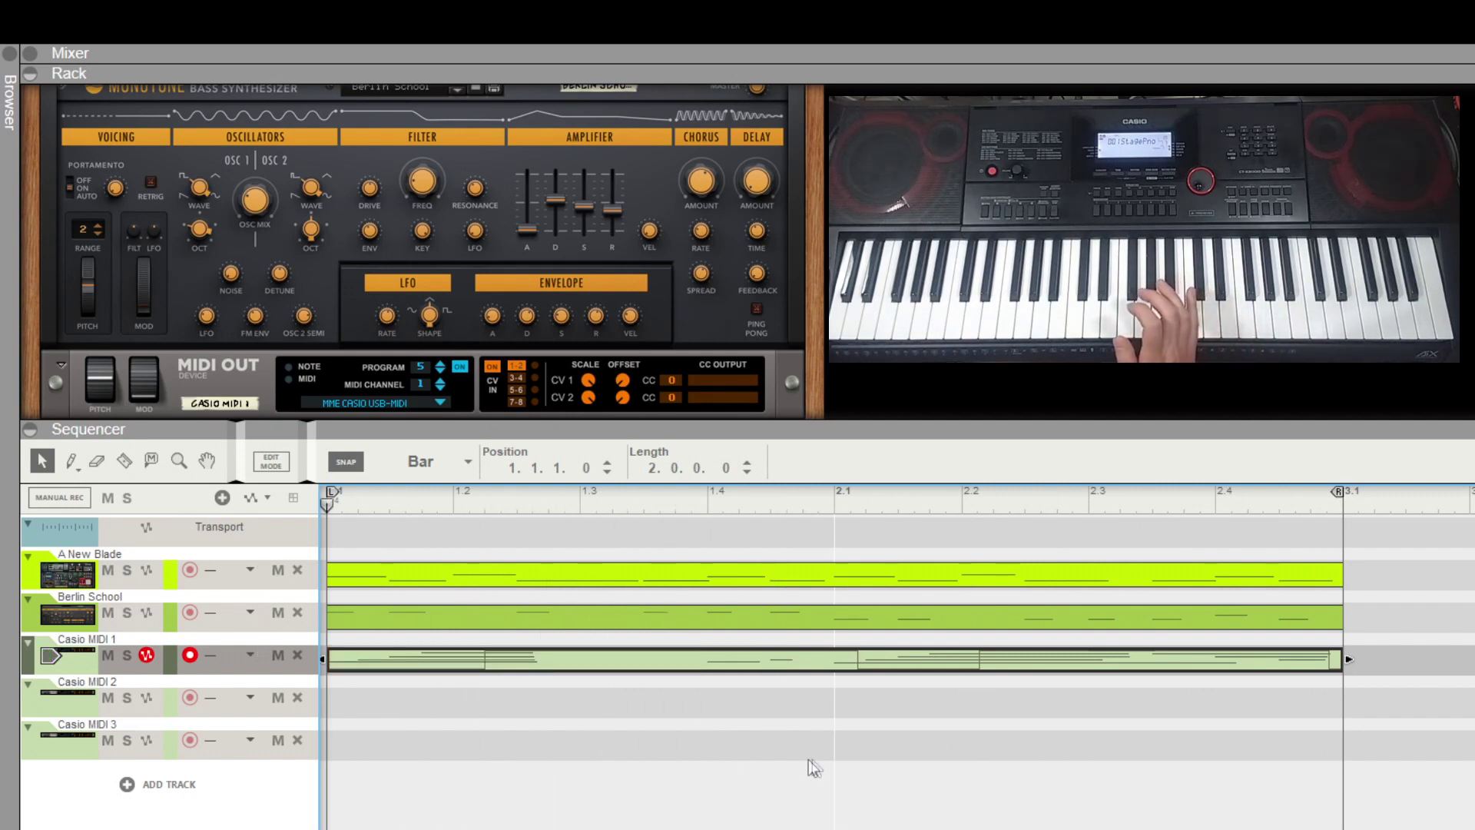
Step: Solo Casio MIDI 1 and play its clip back on its own
left_click(128, 656)
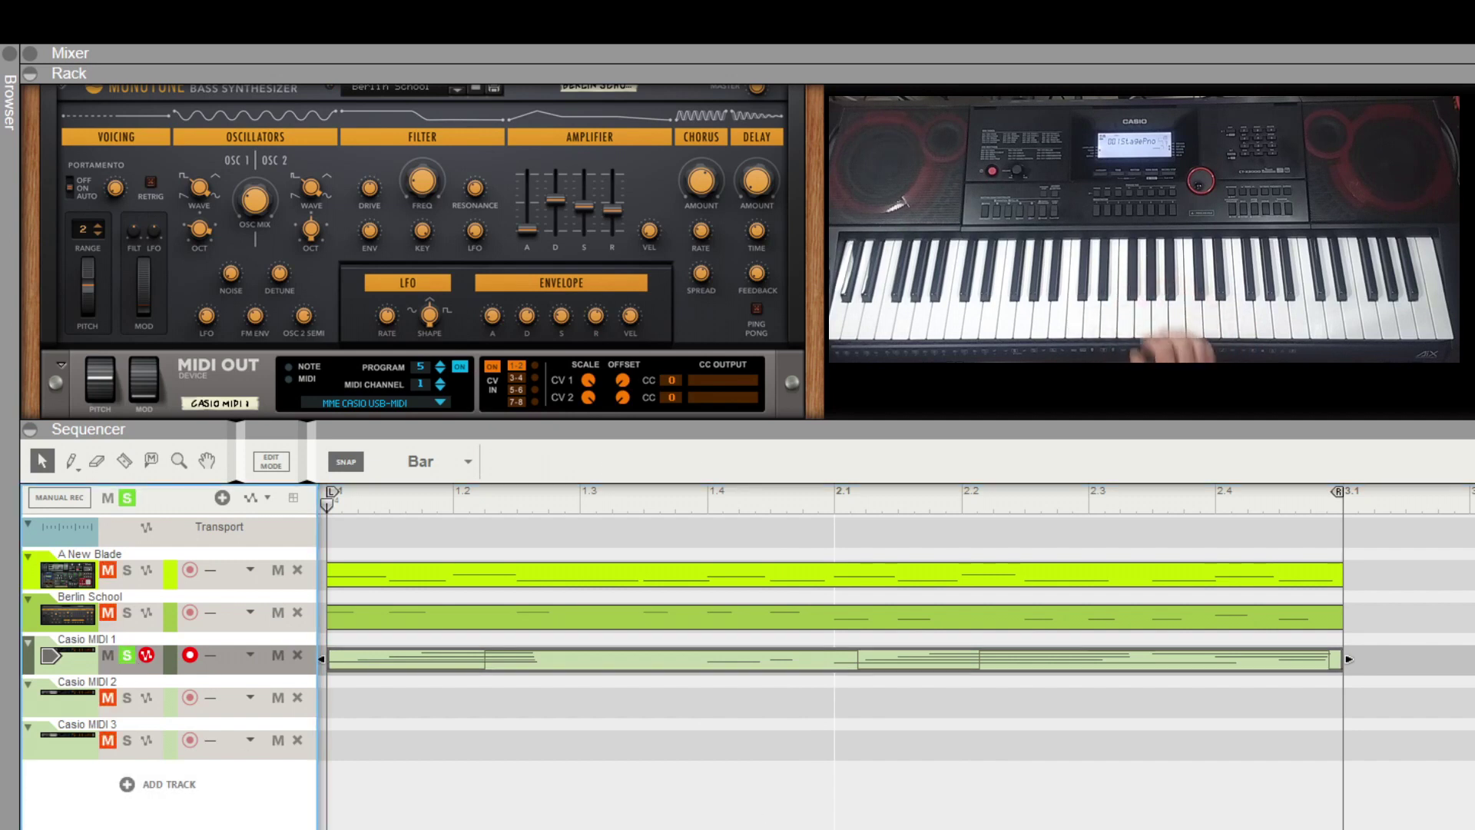
key("space")
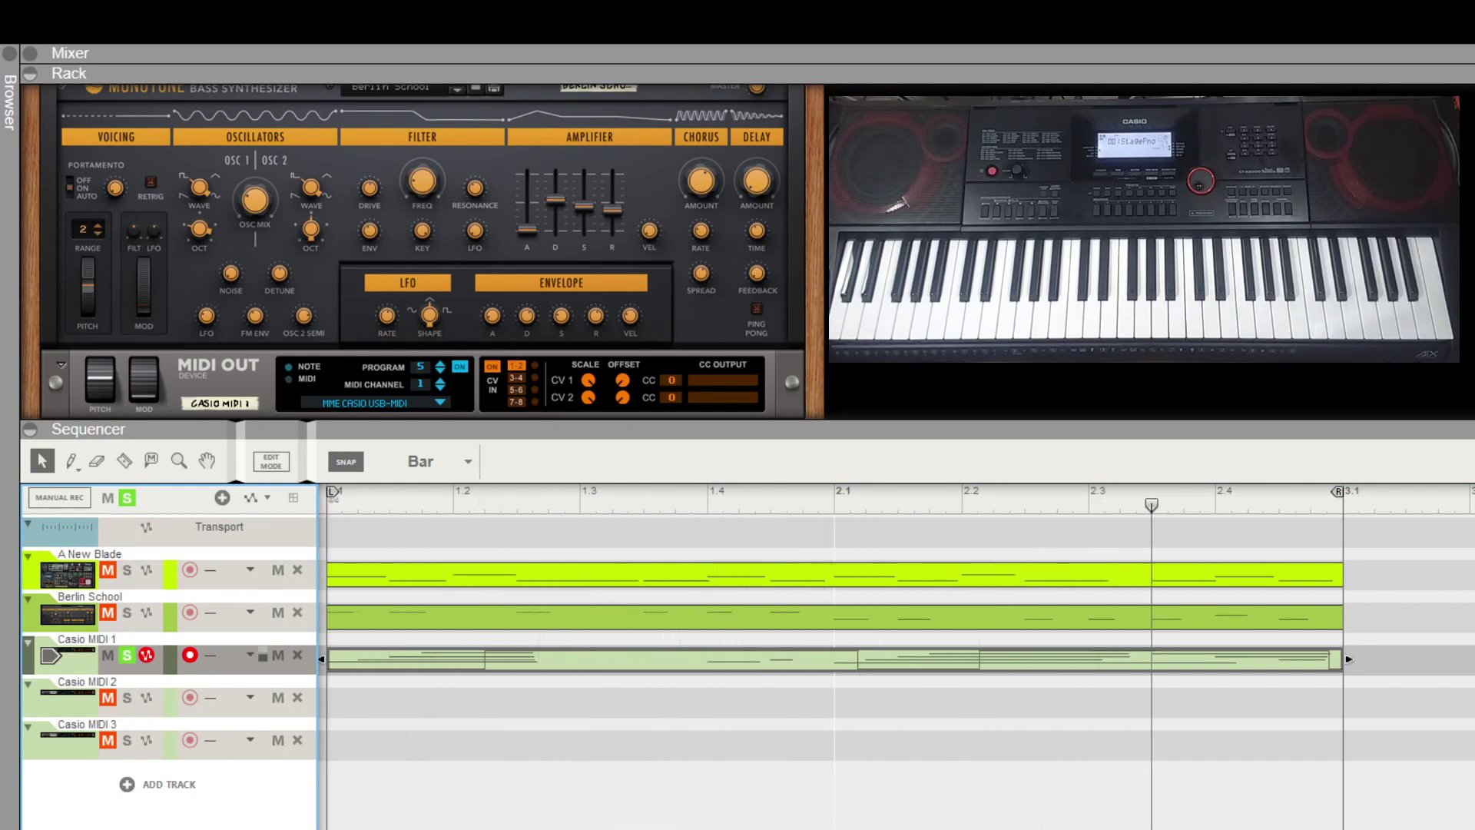
key("space")
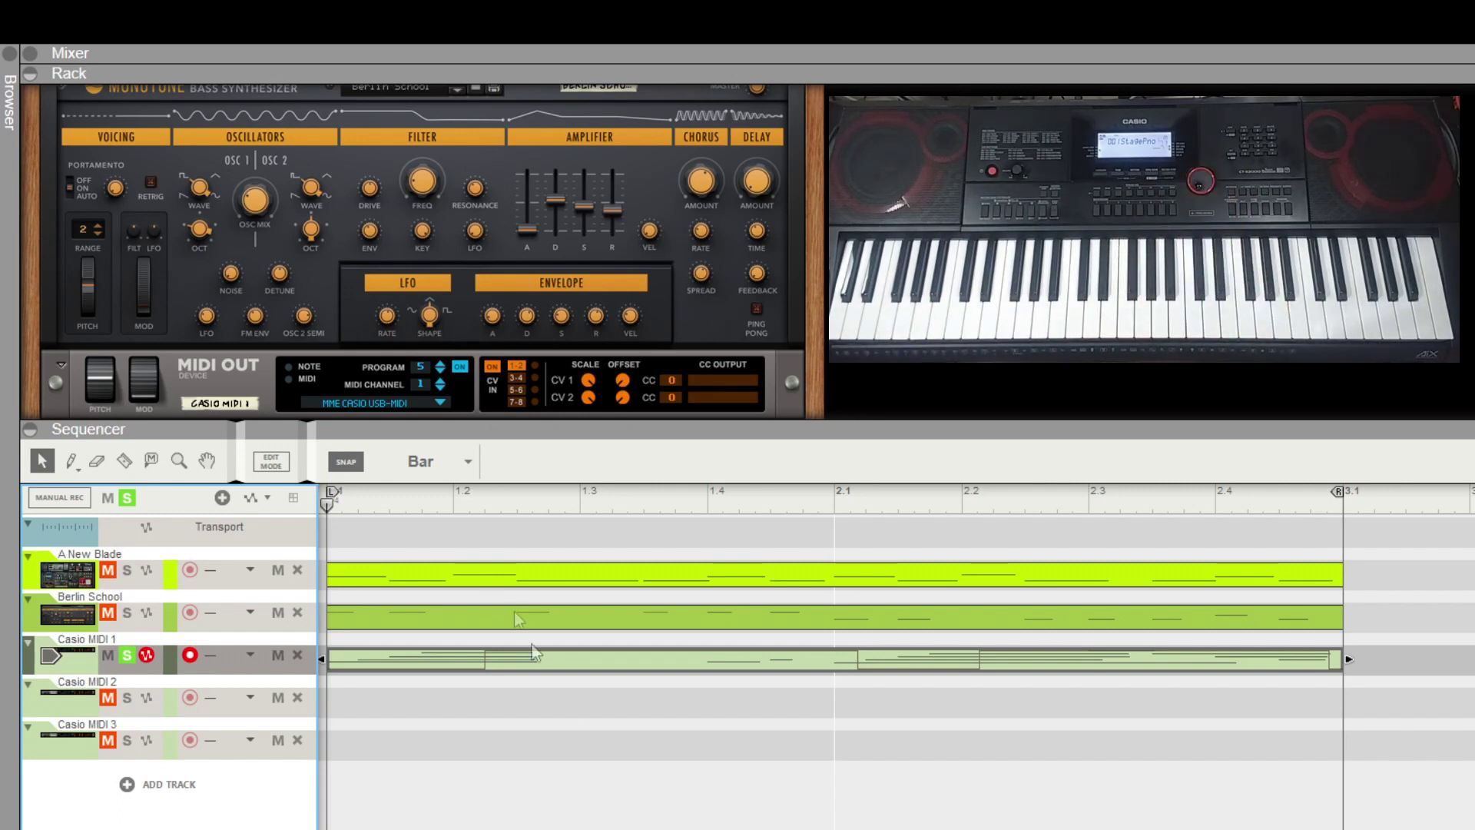
Step: Unsolo Casio MIDI 1, then record a two-bar take on Casio MIDI 2 (channel 2)
left_click(127, 657)
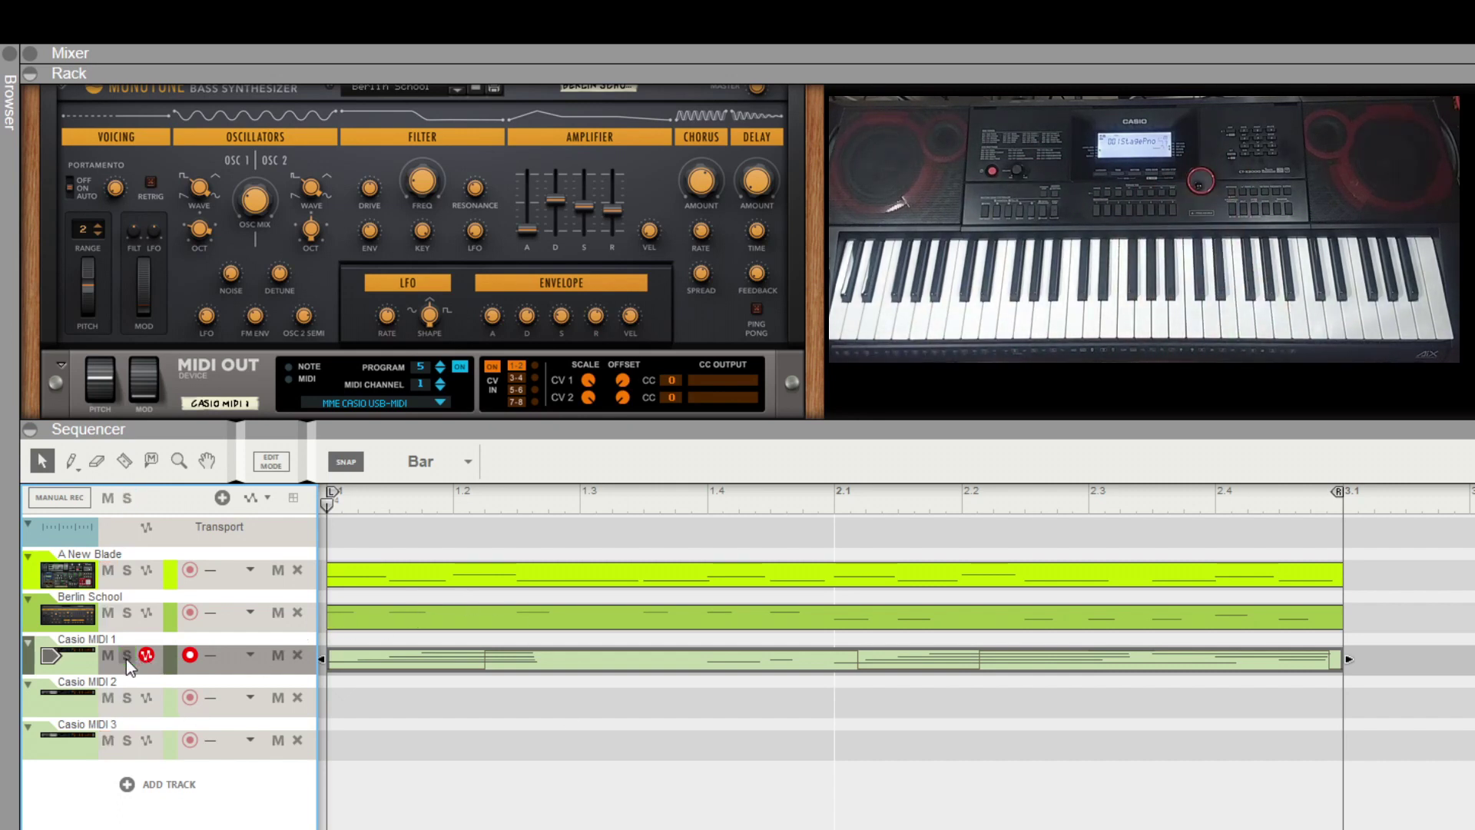
left_click(80, 706)
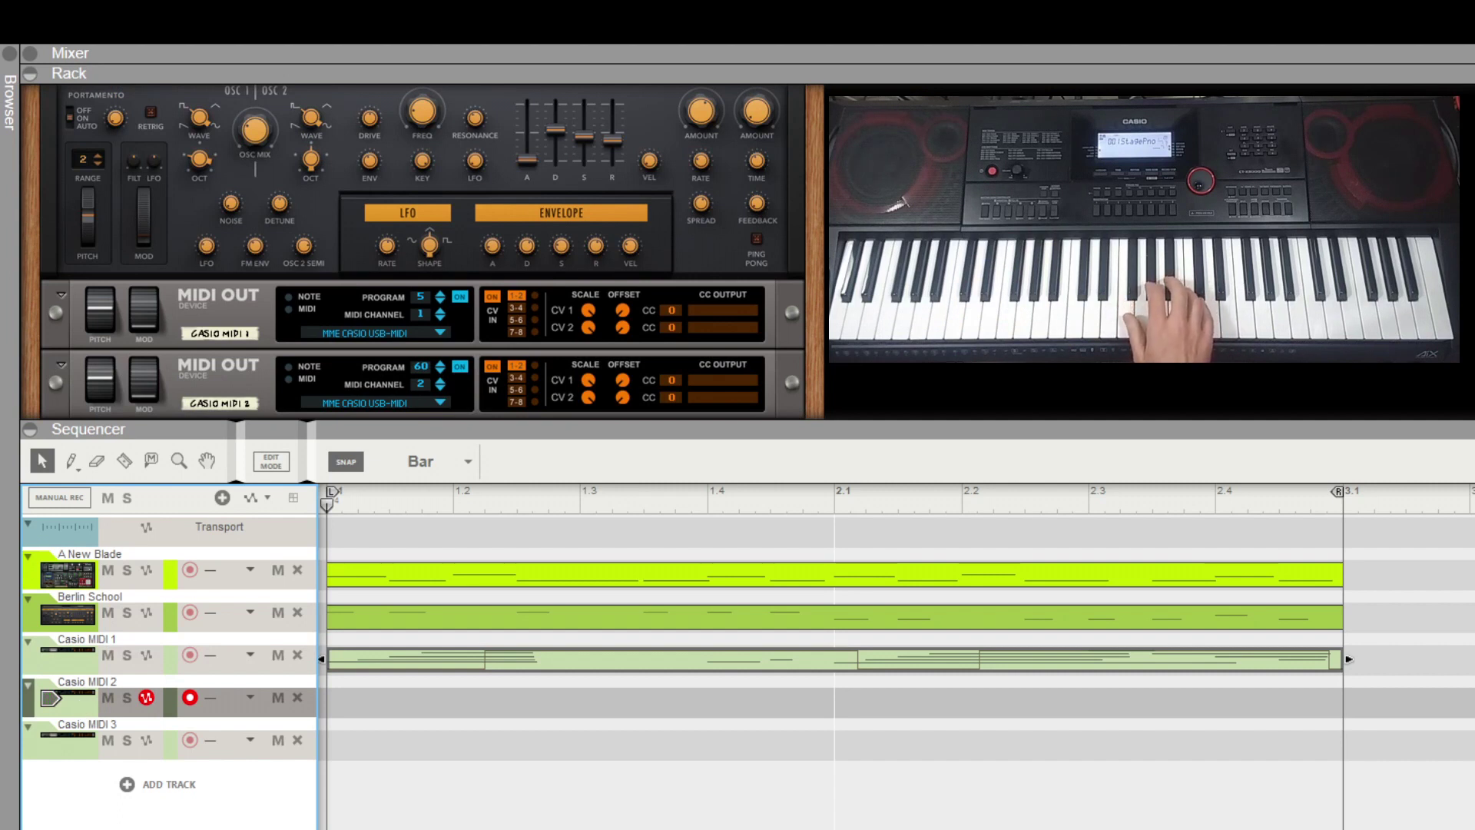
key("Escape")
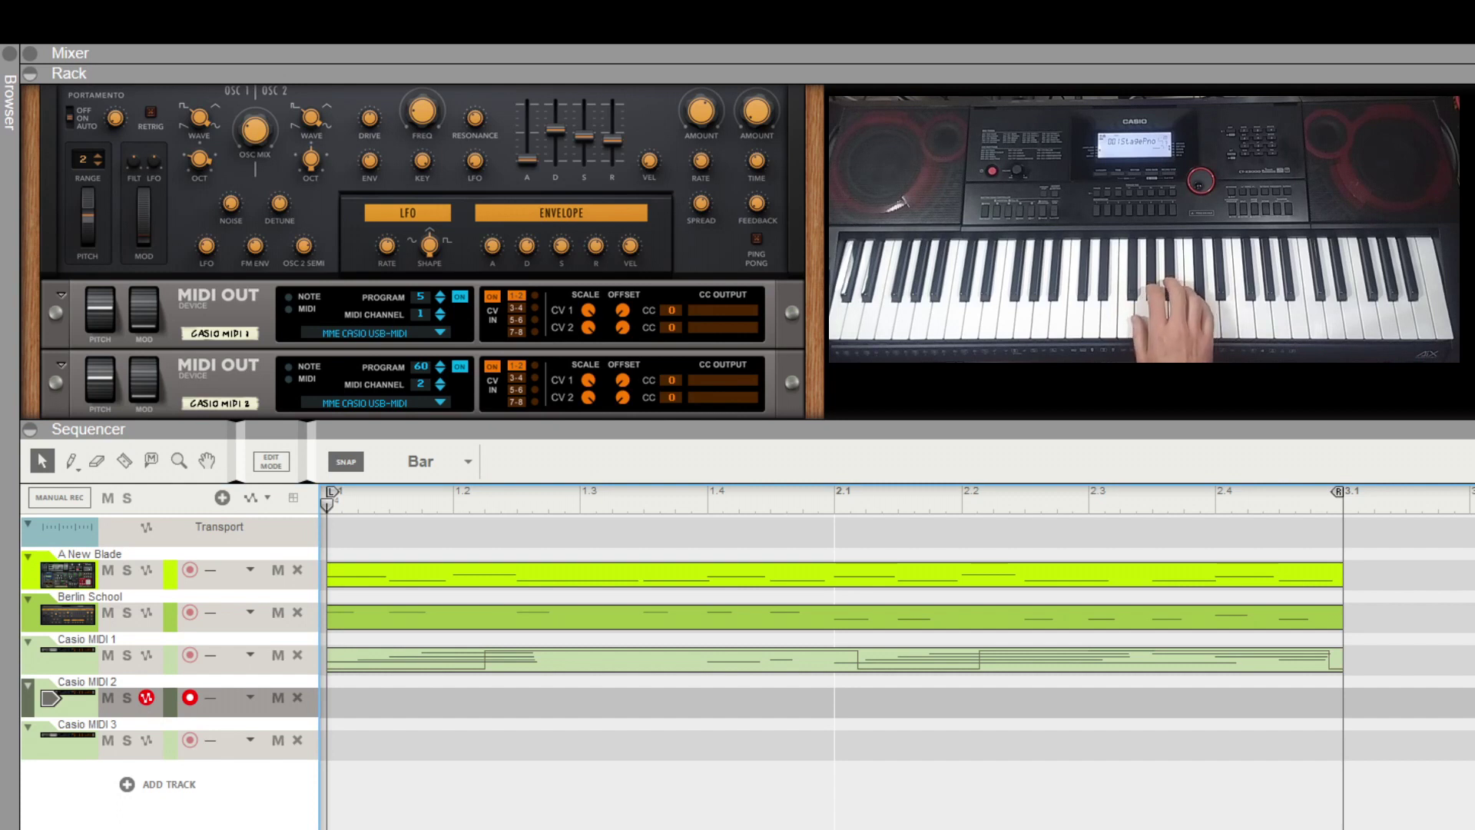
key("ctrl+Return")
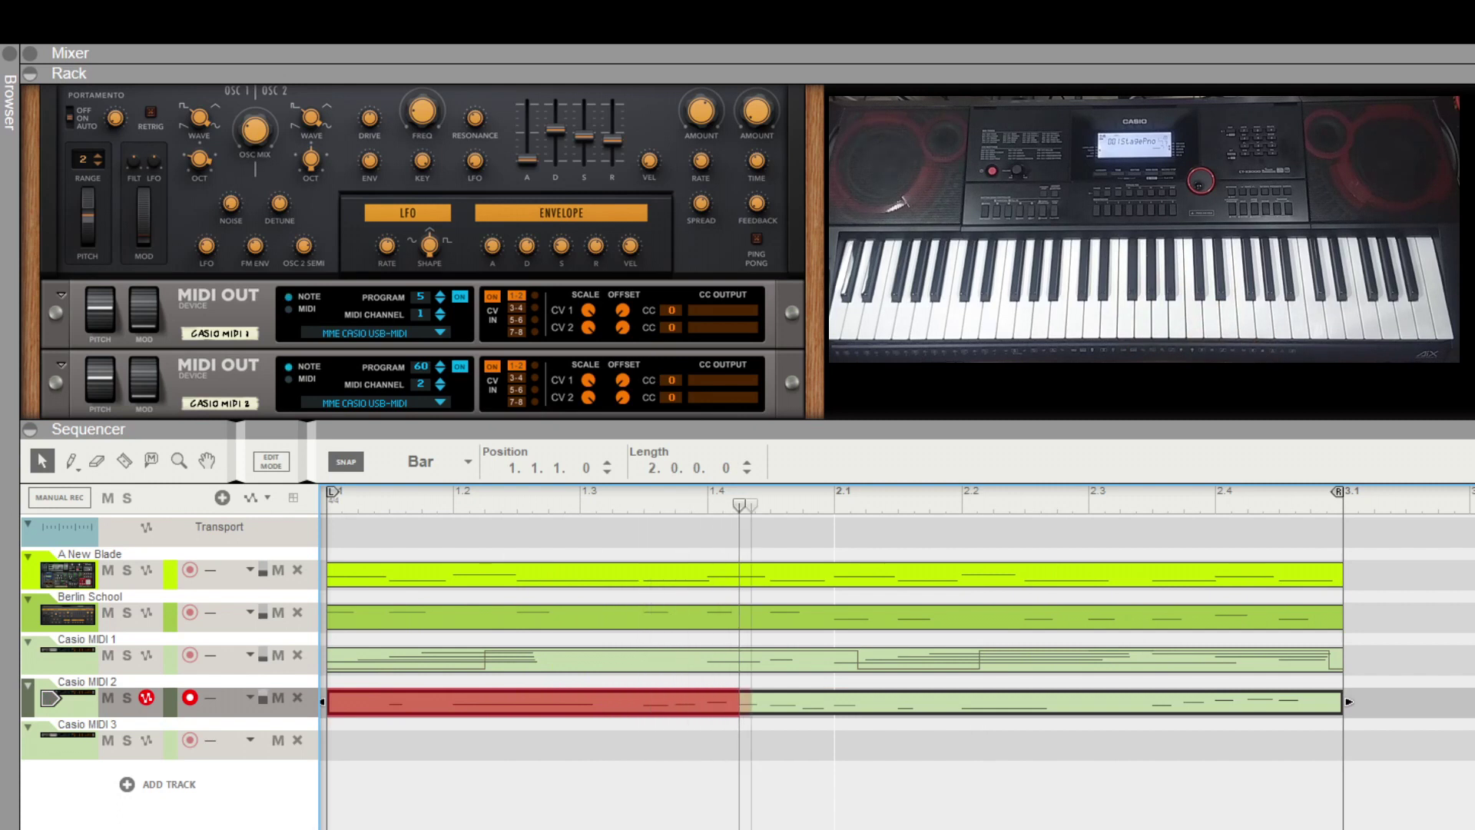
key("space")
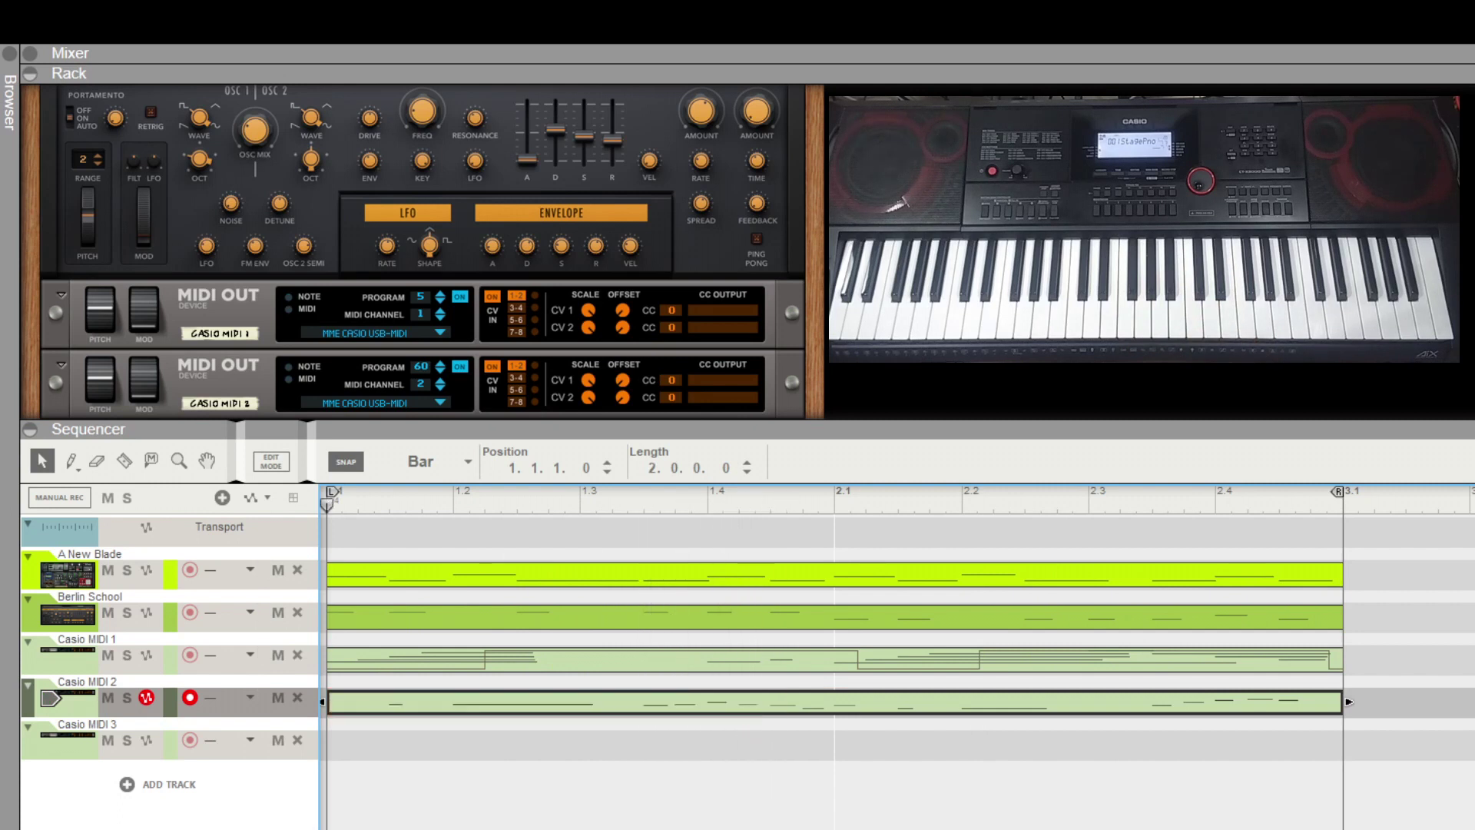
Step: Record a two-bar take on Casio MIDI 3 (channel 3) and open it in Edit Mode
left_click(79, 756)
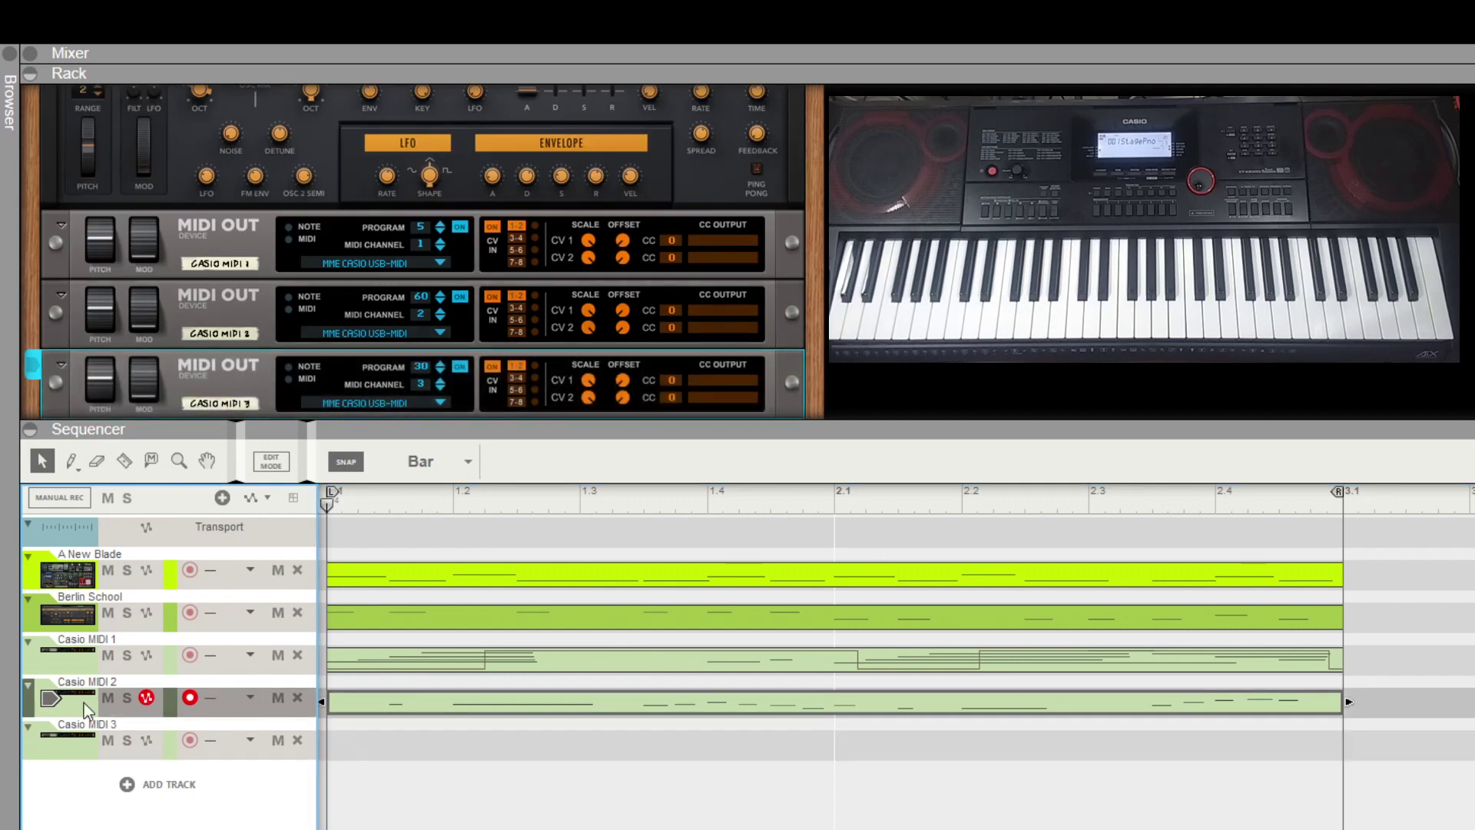
left_click(65, 753)
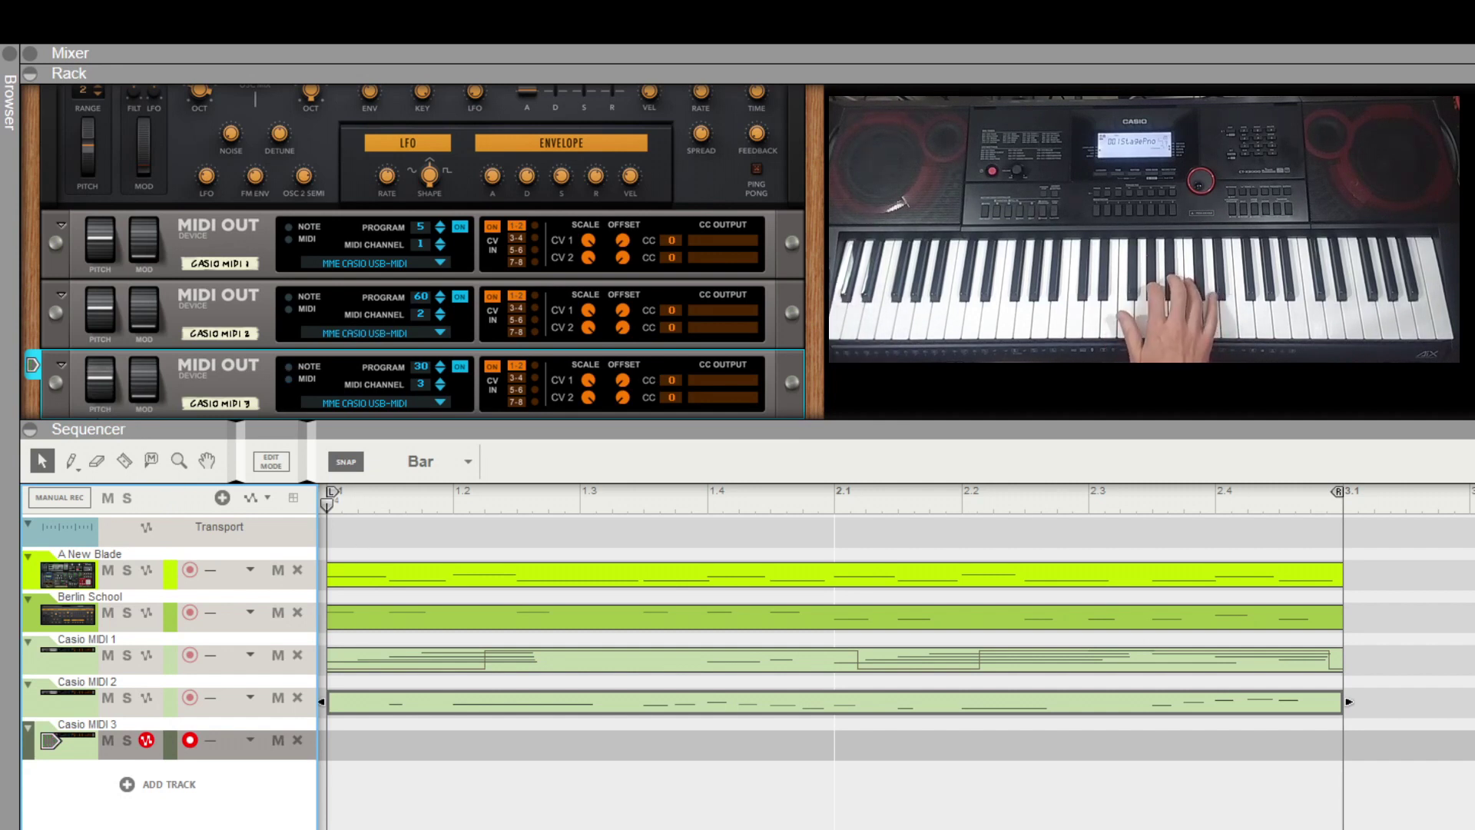
key("Escape")
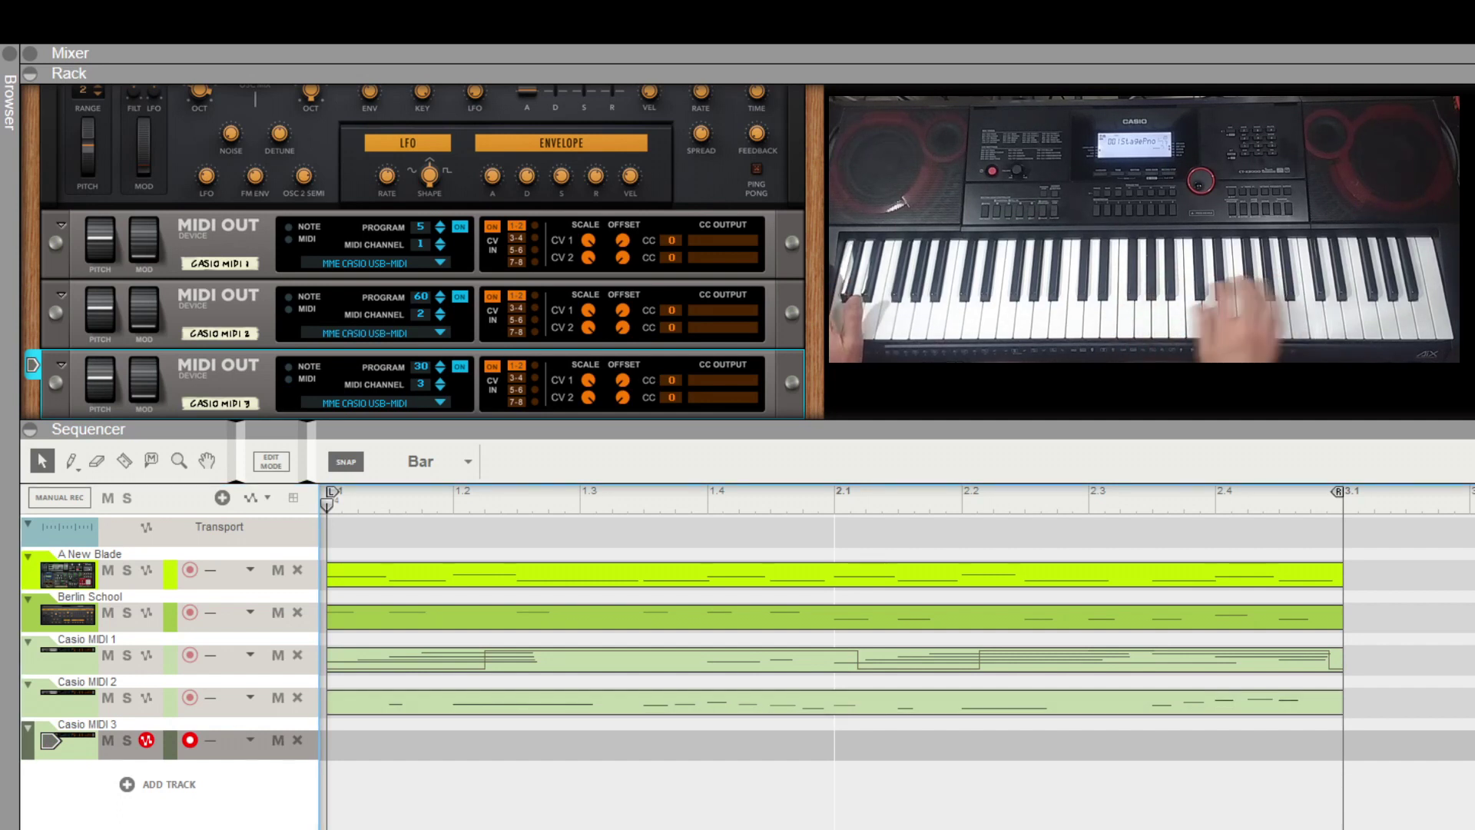
key("ctrl+Return")
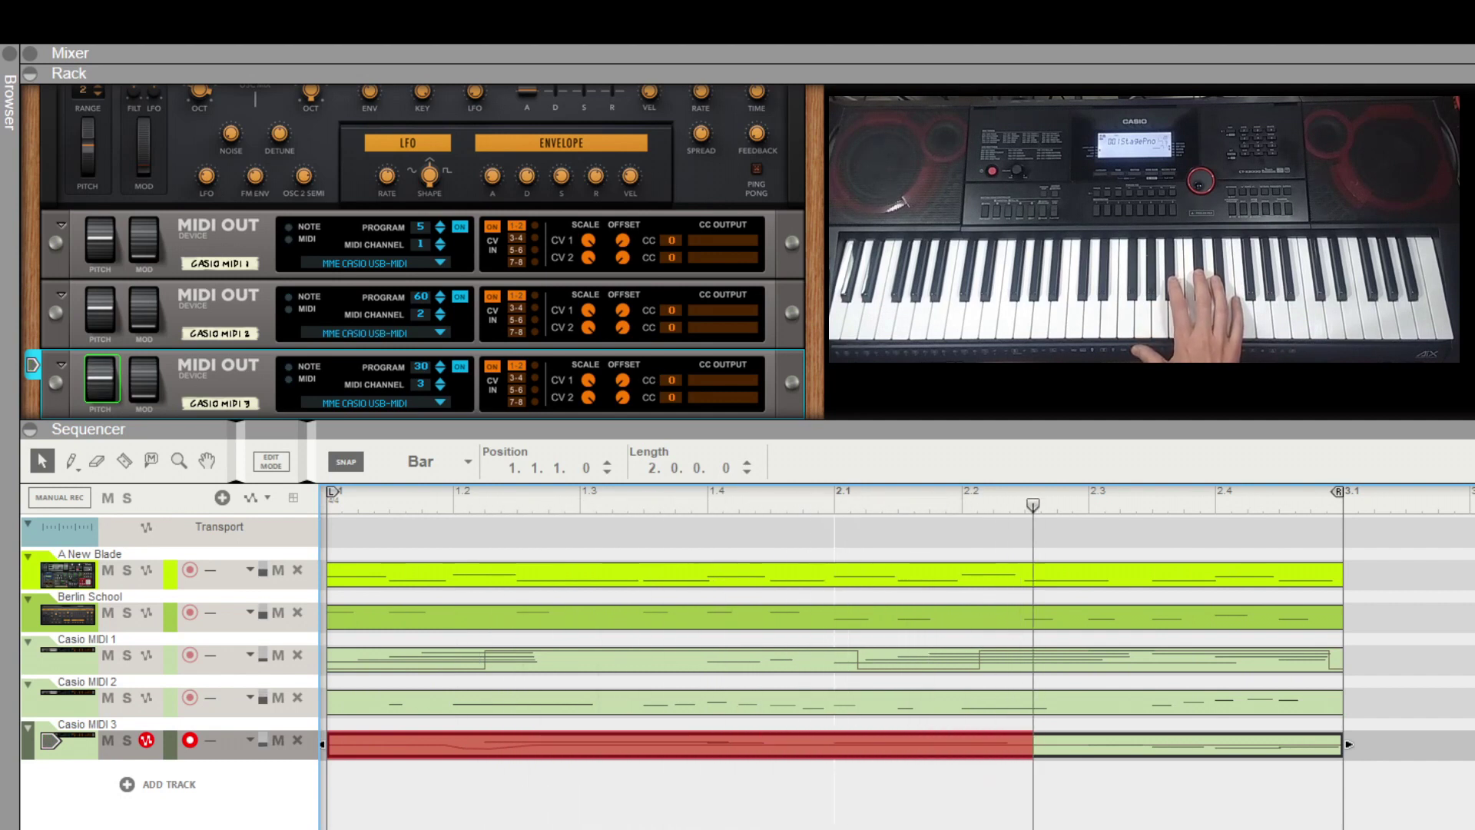
key("space")
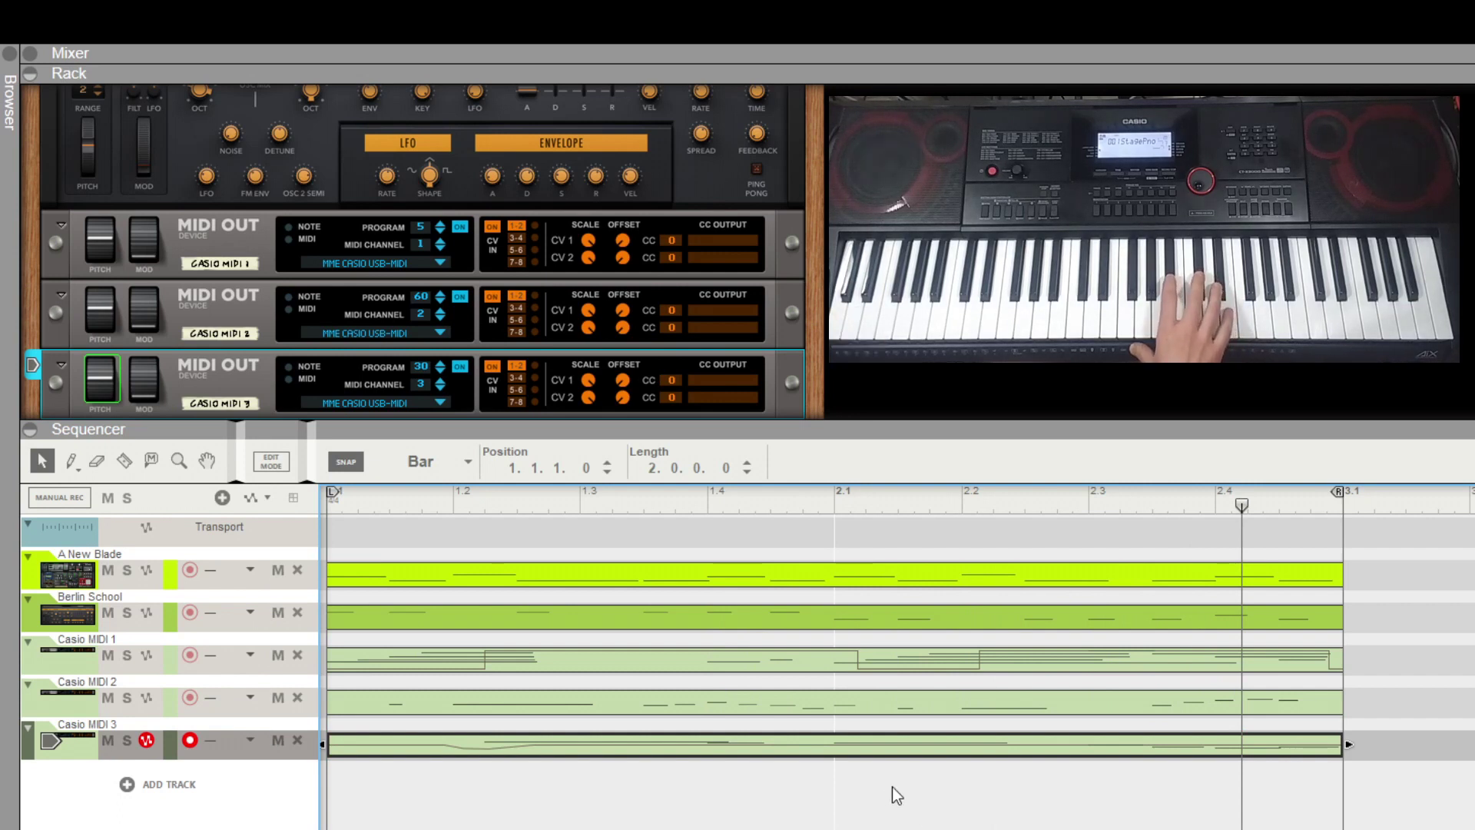
double_click(885, 746)
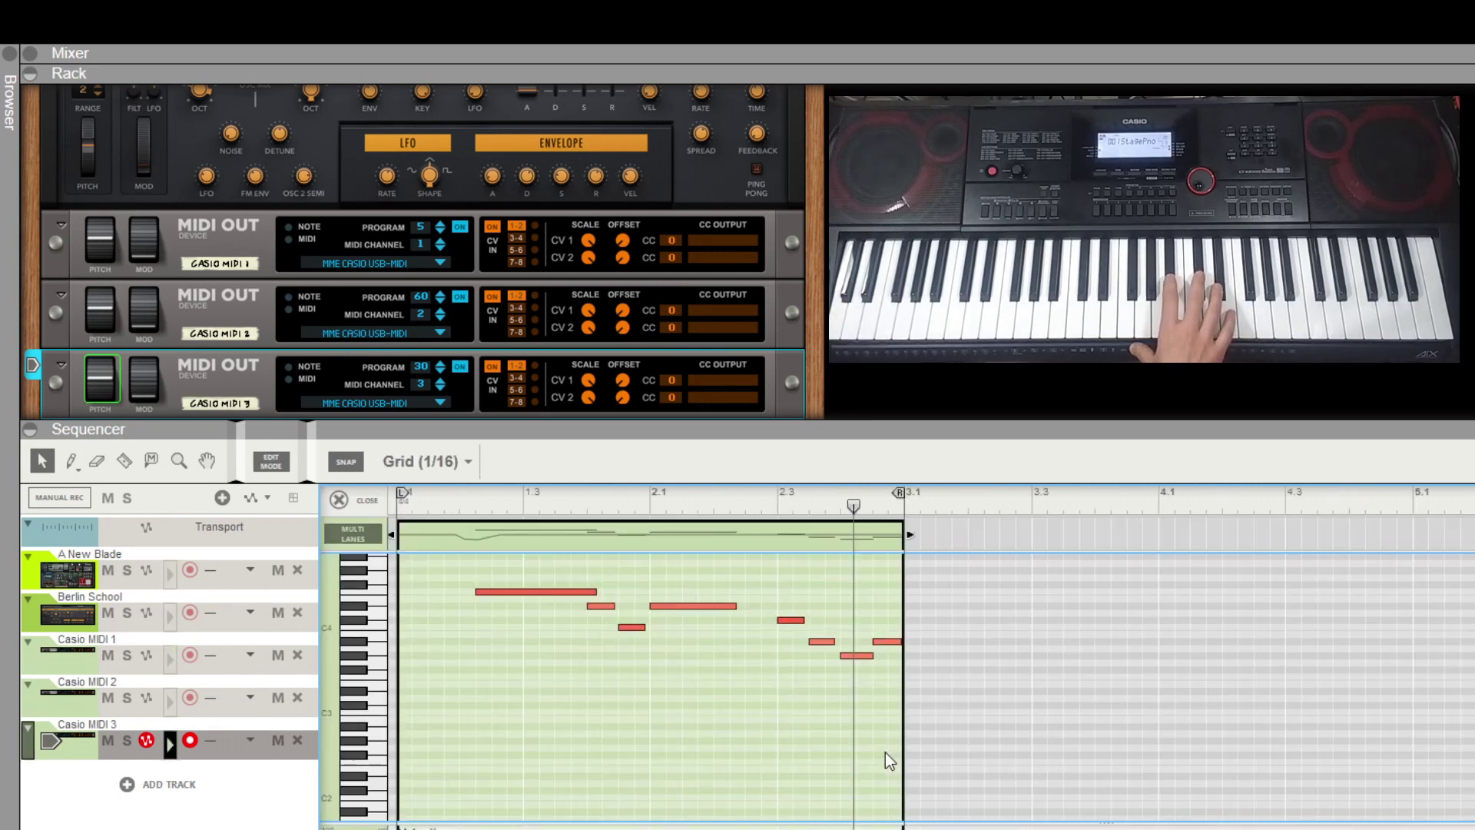
Step: Raise the short C4 note to C#4 with the inspector's Note arrow and play the clip
left_click(539, 594)
left_click(600, 606)
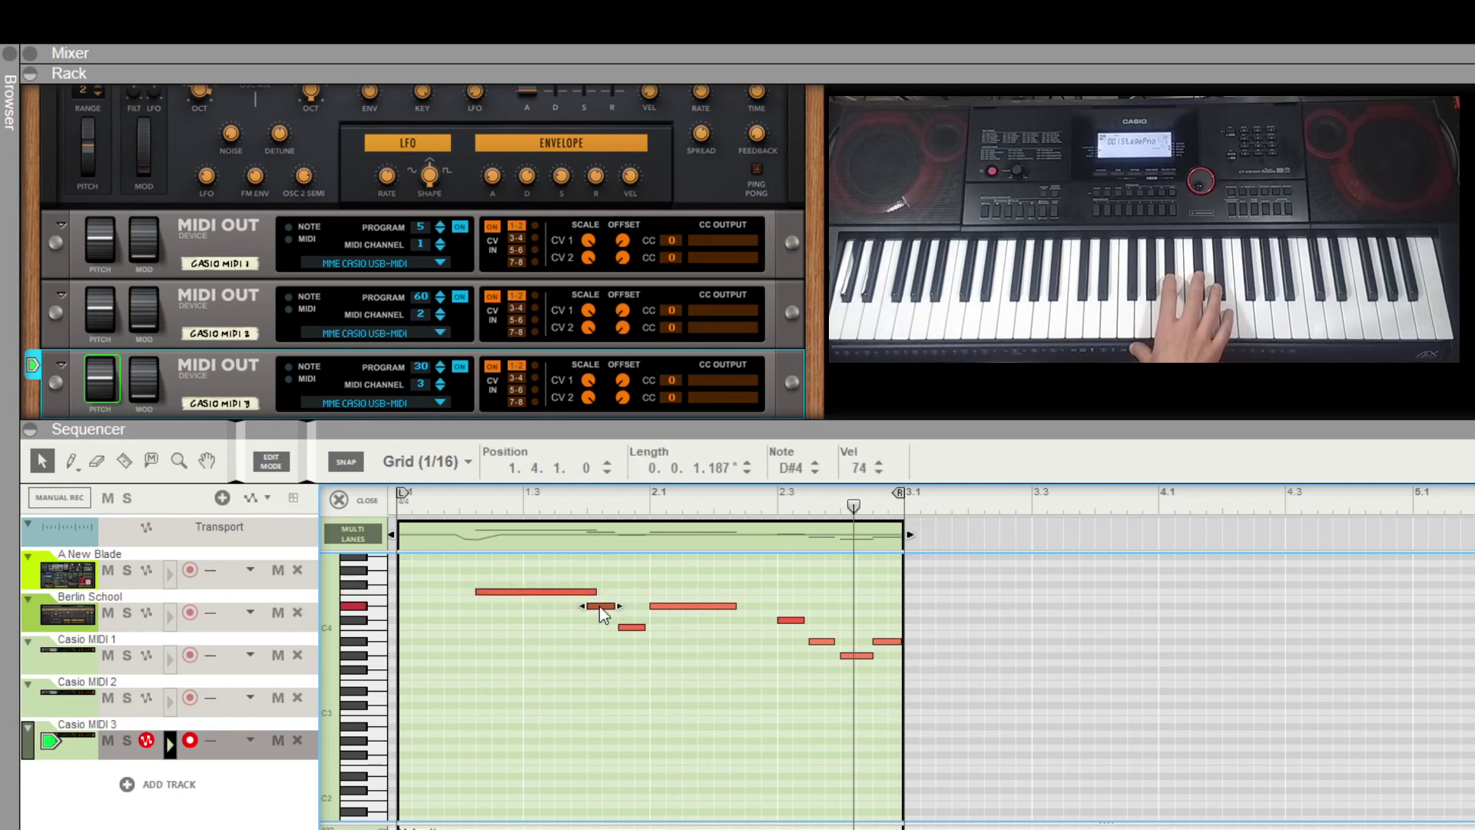
left_click(640, 628)
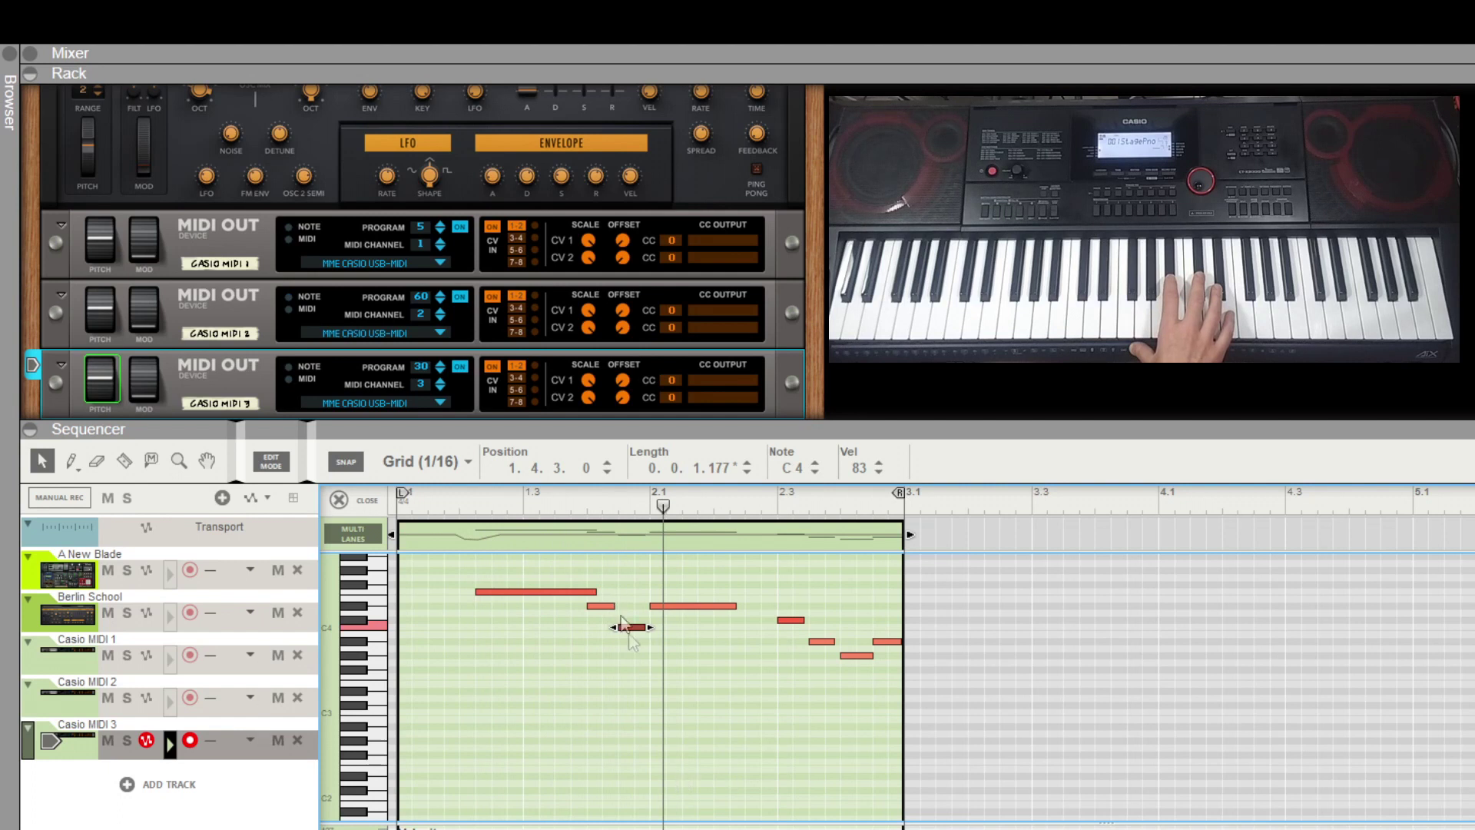
left_click(625, 655)
left_click(636, 628)
left_click(818, 463)
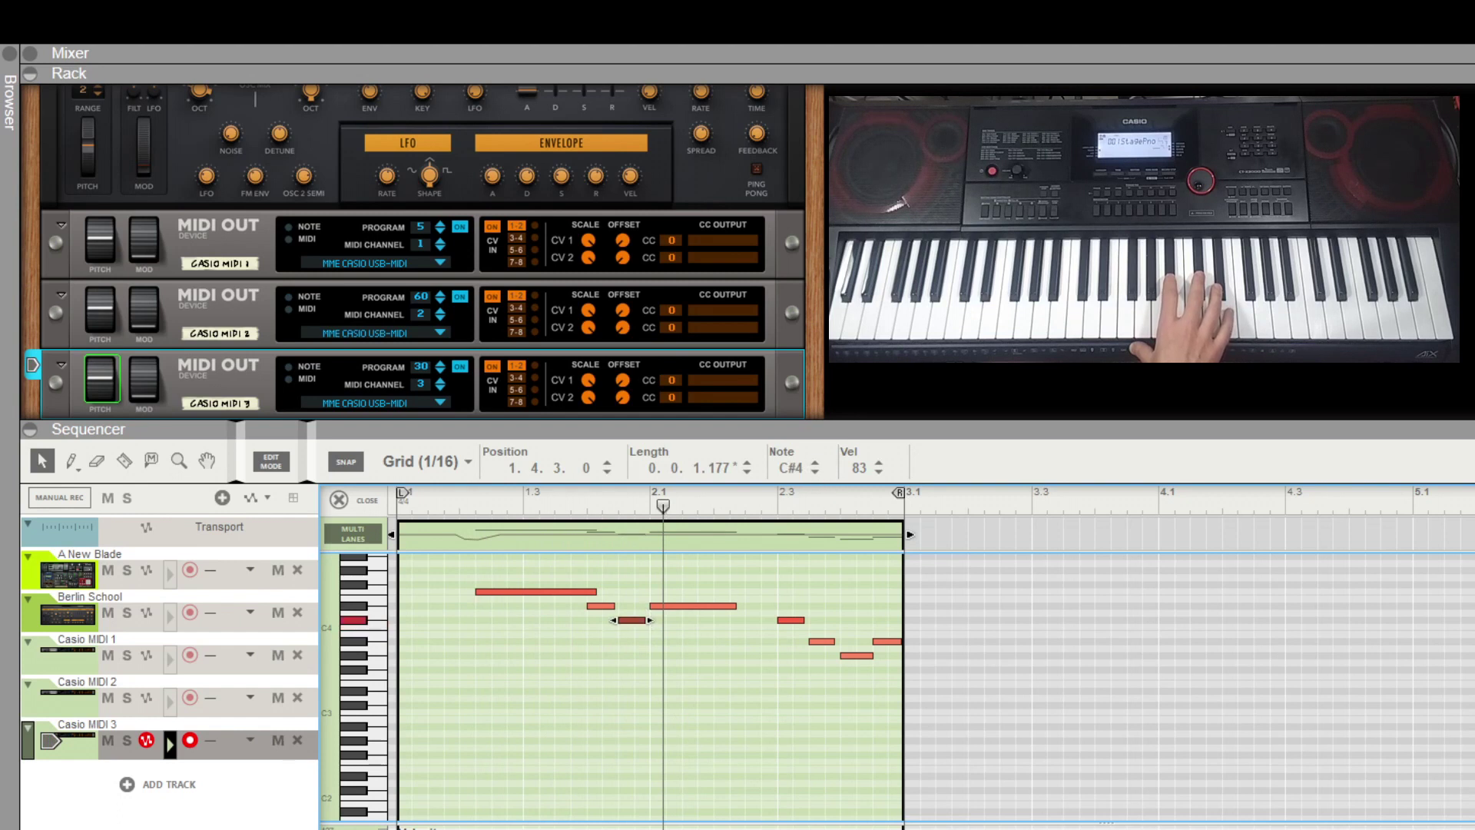
key("space")
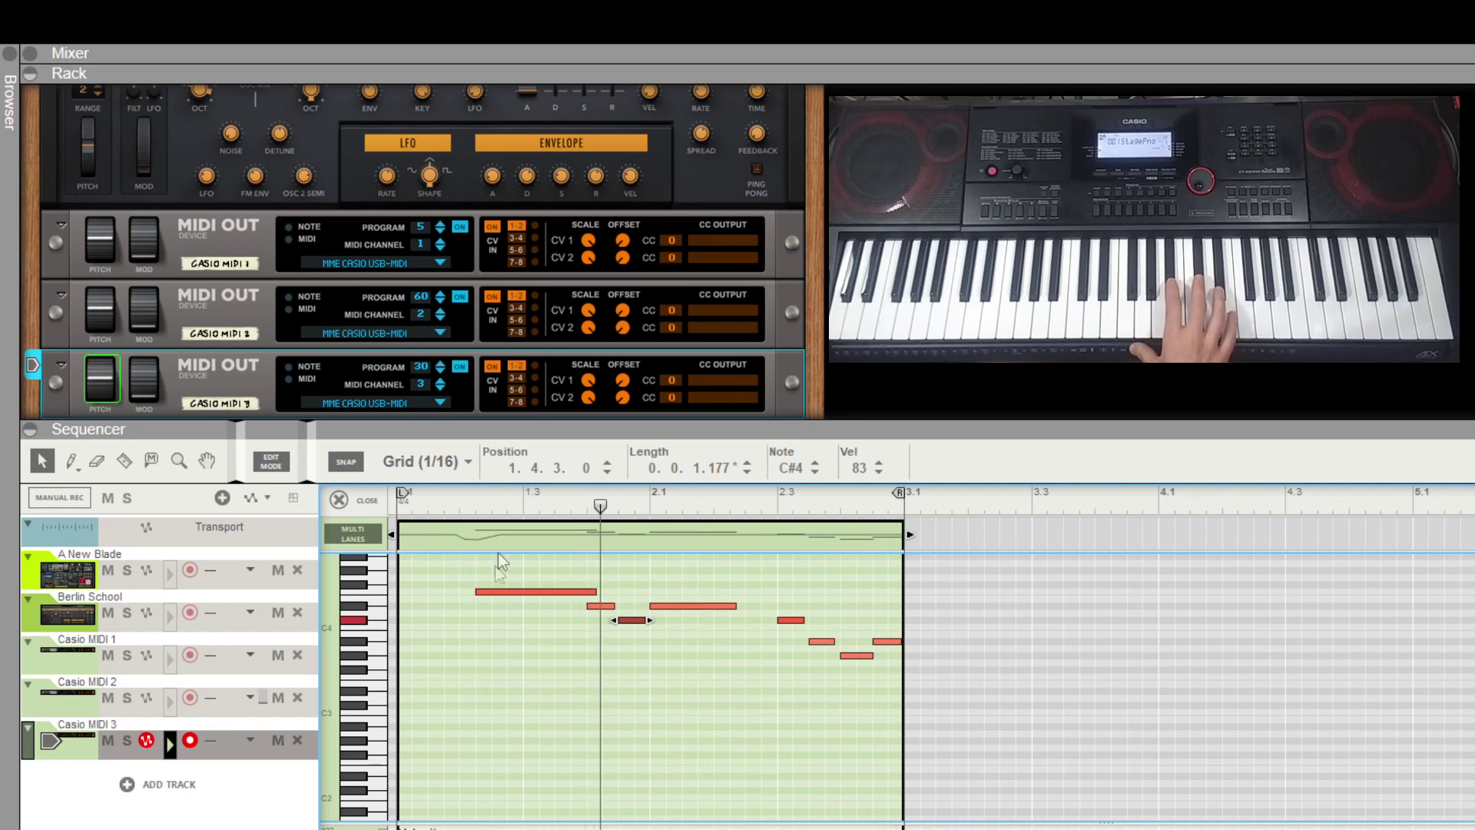
Step: Drag the F4 note's start back to 1.2.1, lengthening it to 0.2.0.160, and audition
left_click(494, 592)
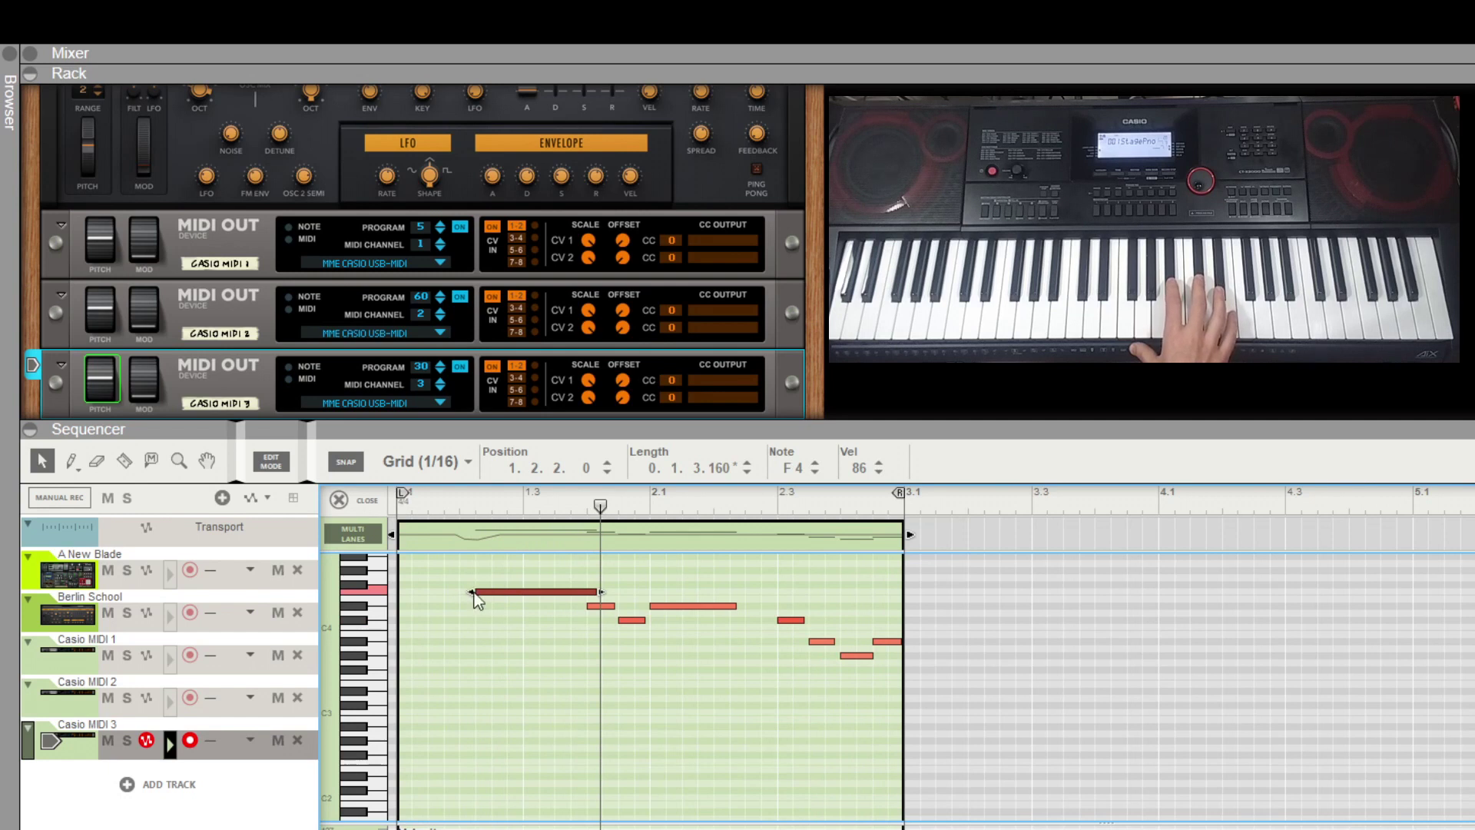
left_click(474, 592)
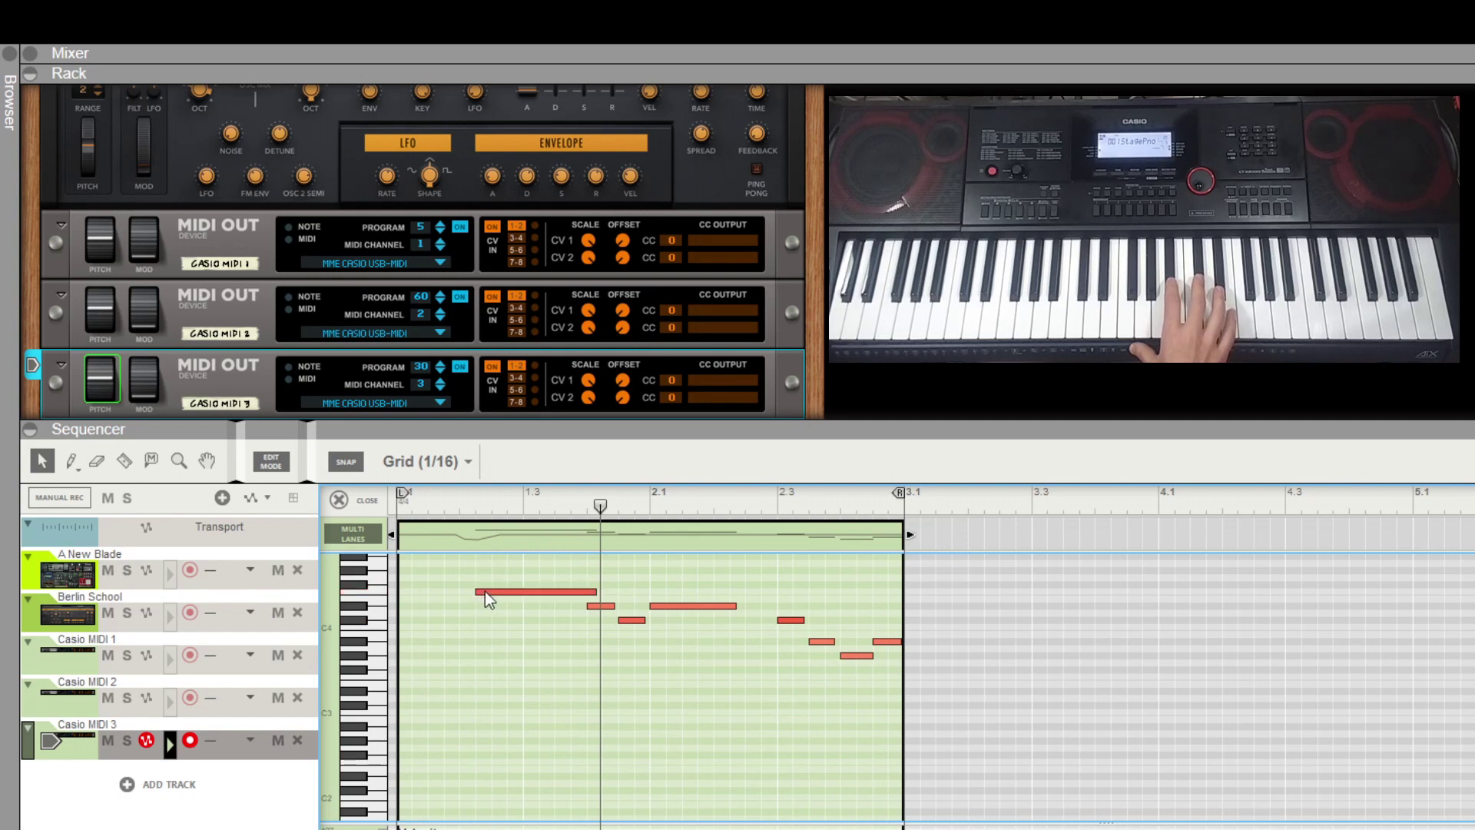
left_click(486, 591)
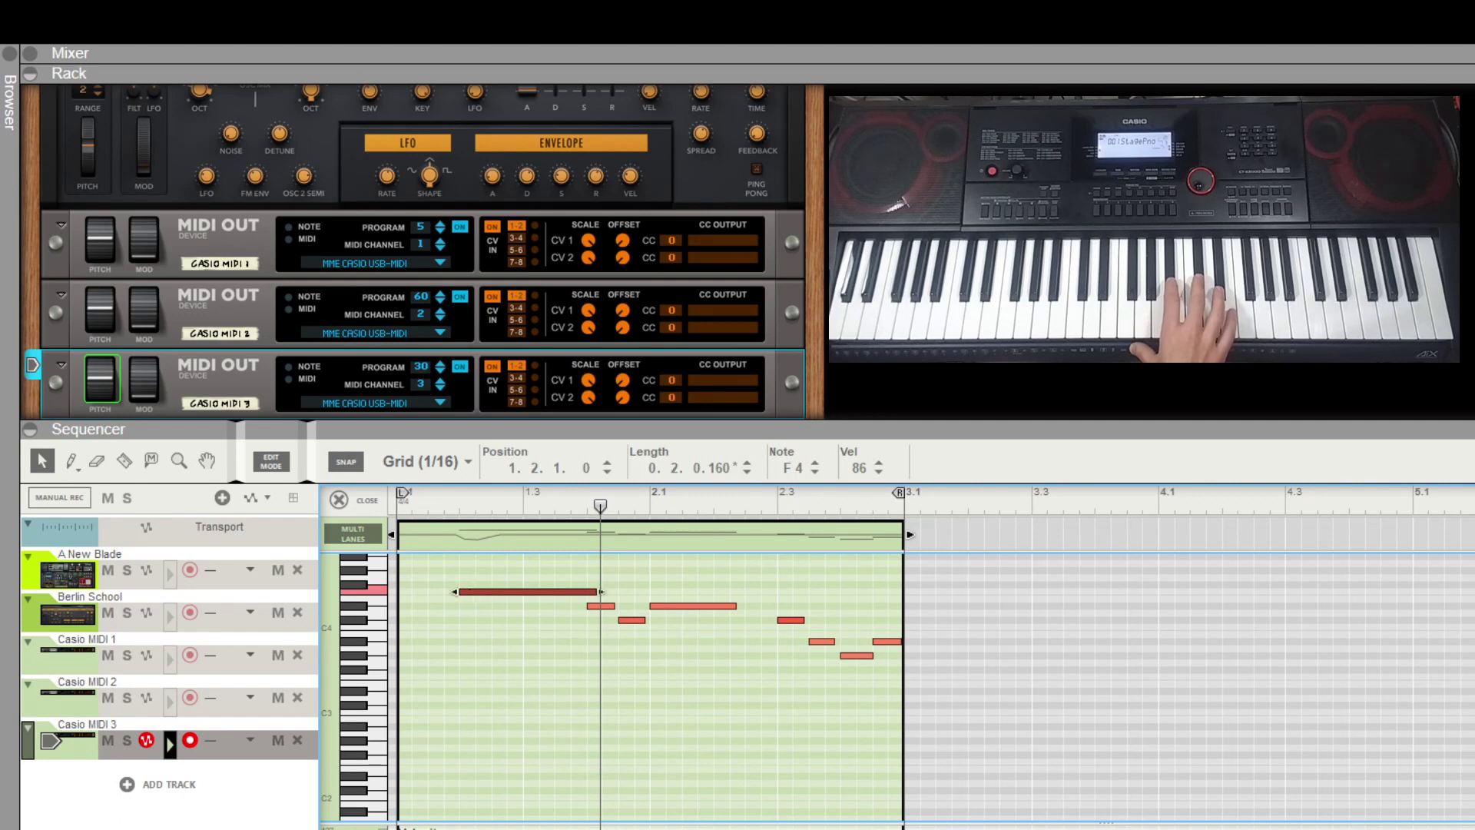
key("space")
key("space")
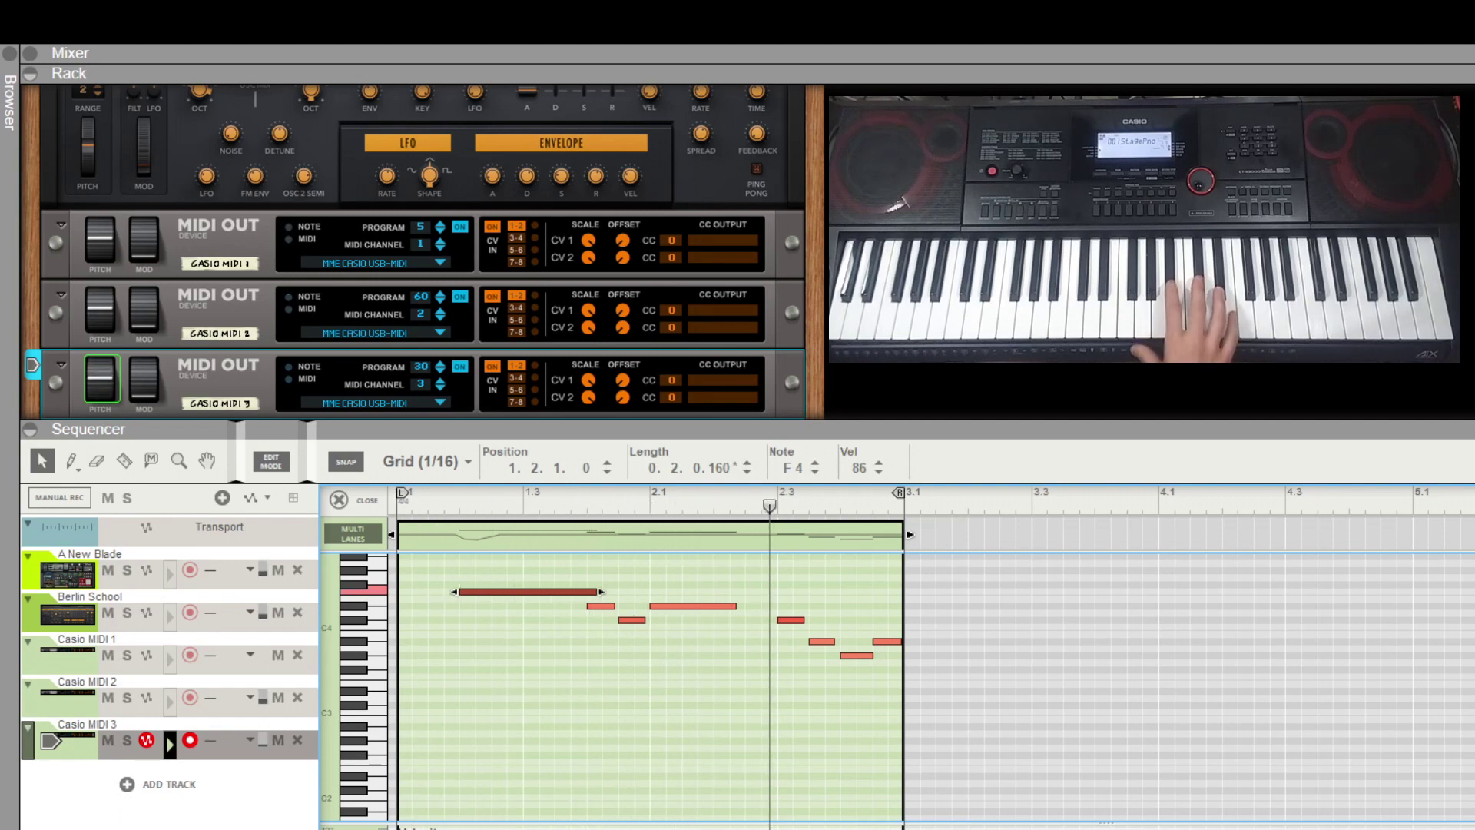
key("space")
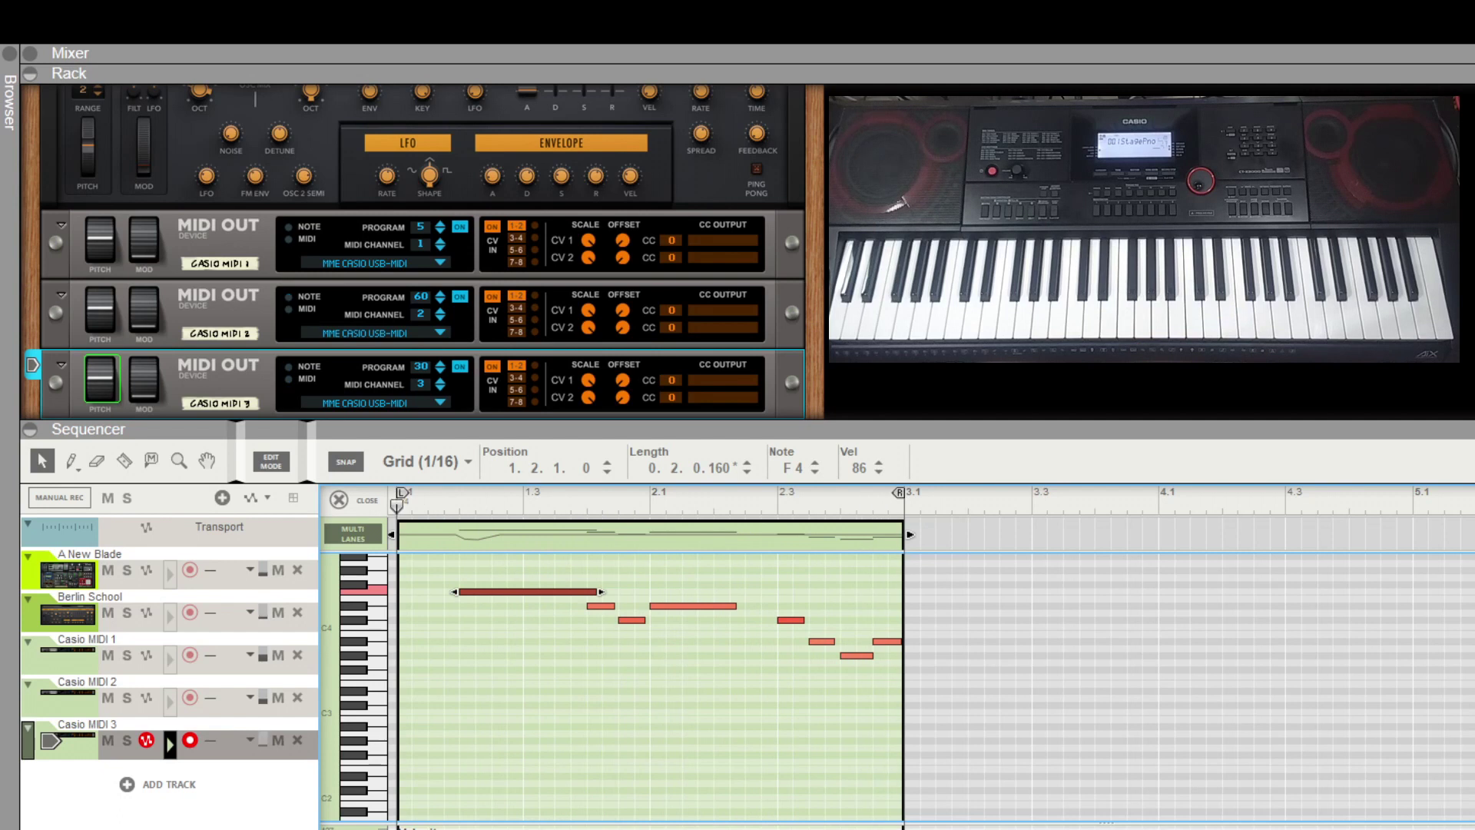
Step: Close the Casio MIDI 3 piano roll and deselect the clip to see all five tracks
left_click(367, 501)
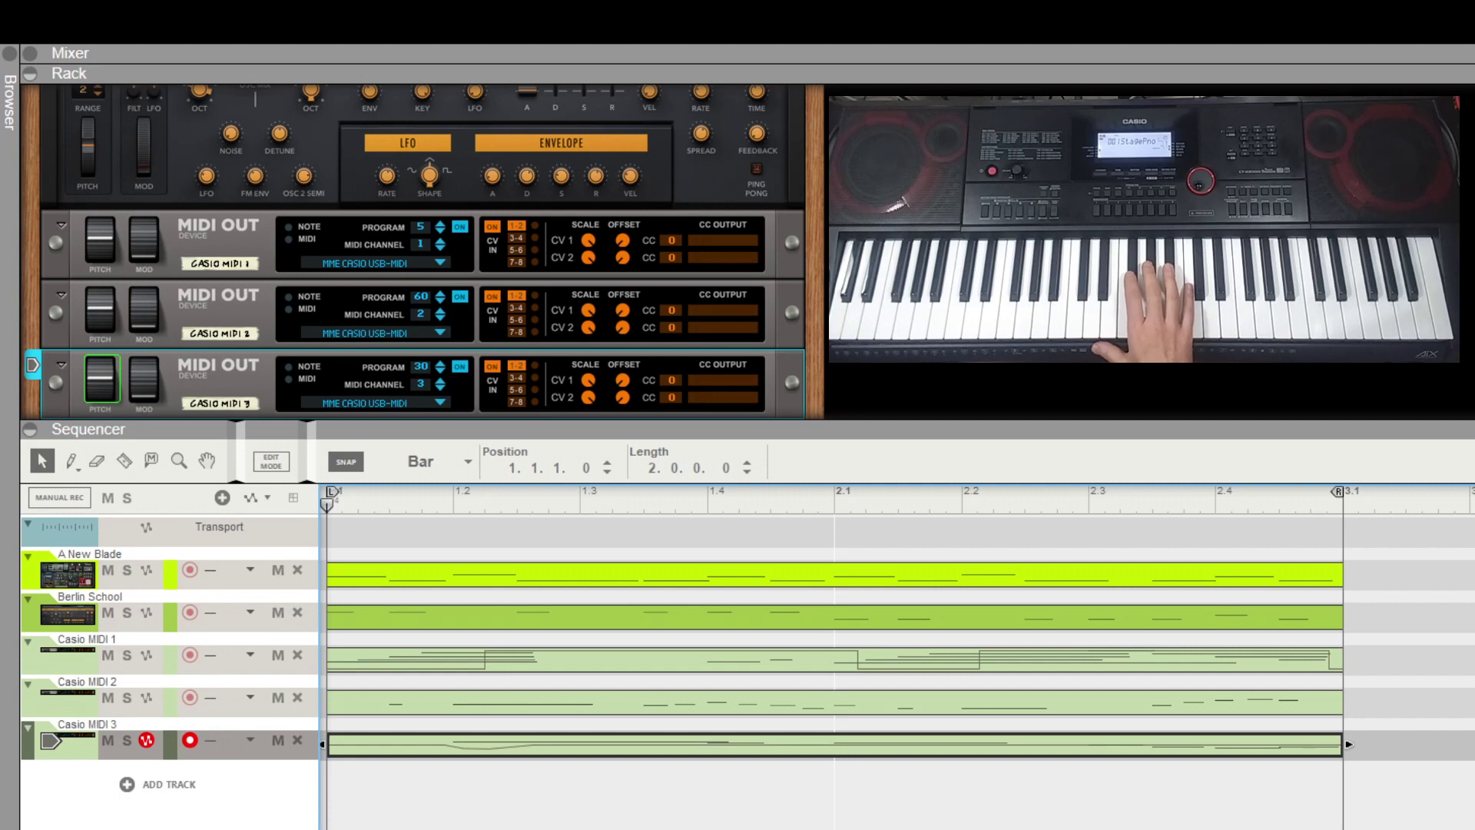
left_click(244, 803)
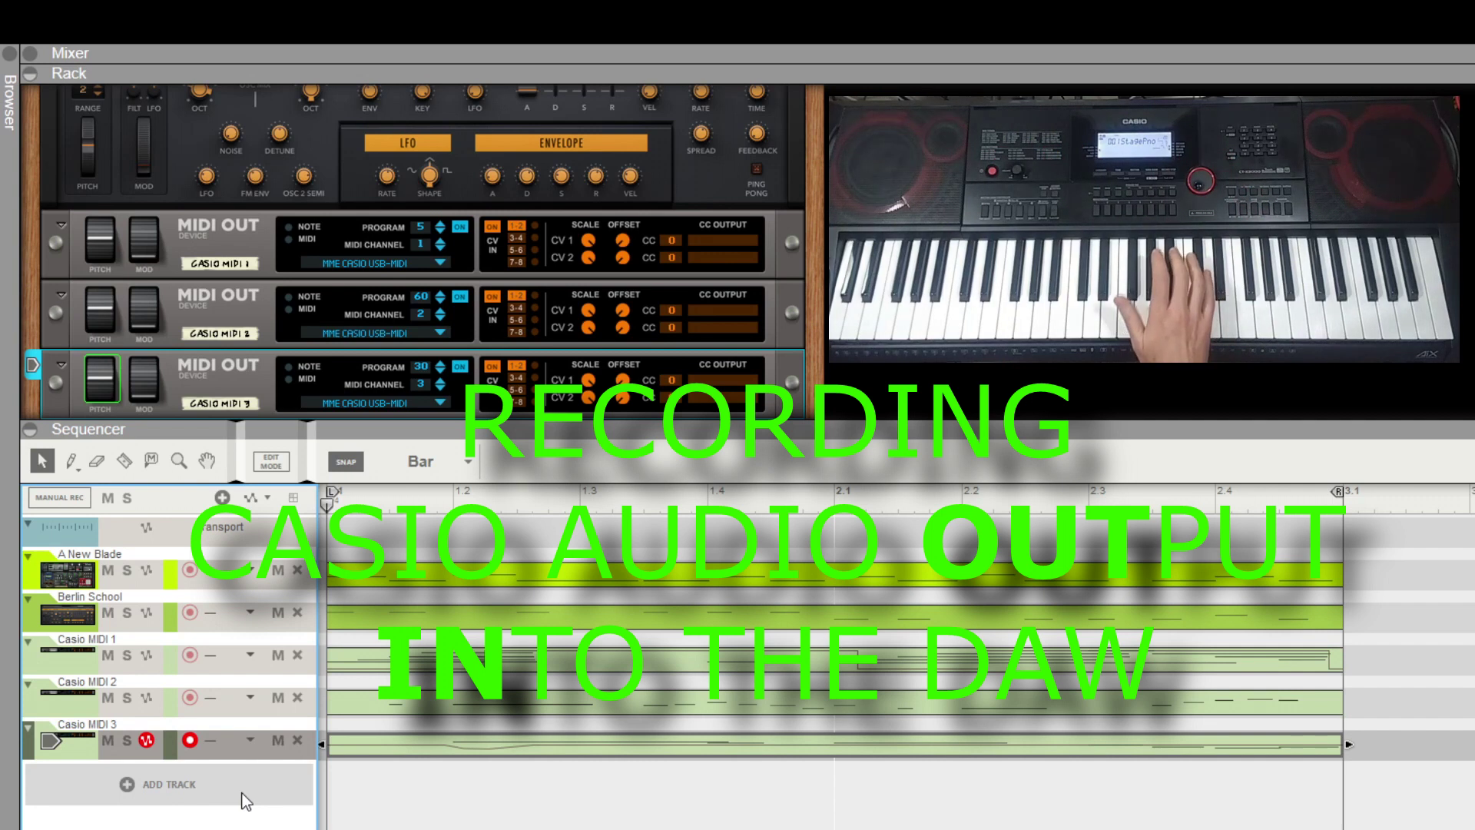
Step: Add a new audio track, Audio Track 1, below the Casio MIDI tracks
left_click(242, 793)
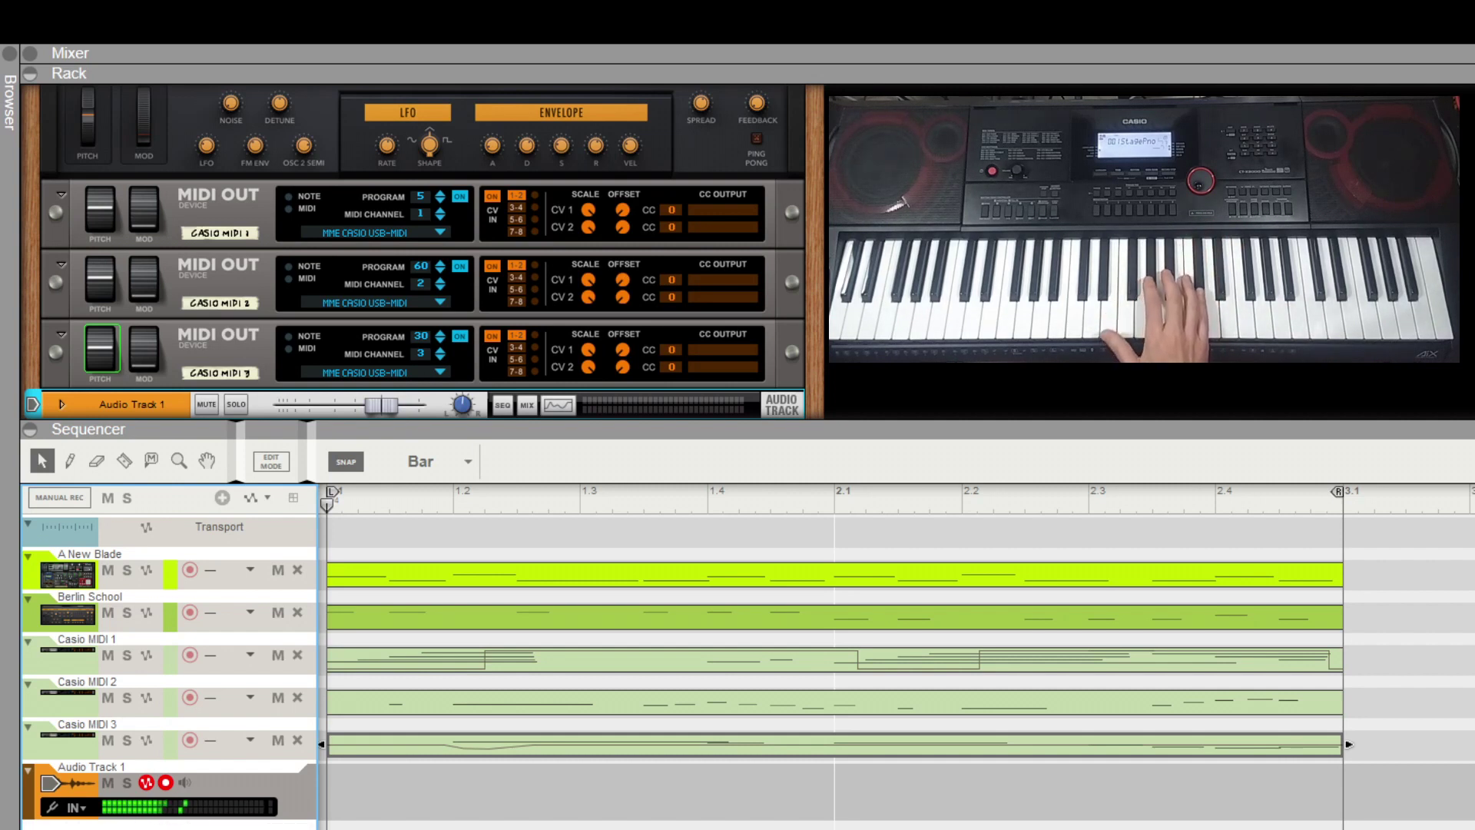
Step: Solo Casio MIDI 3, 2 and 1, then play and stop the song to hear them
left_click(131, 741)
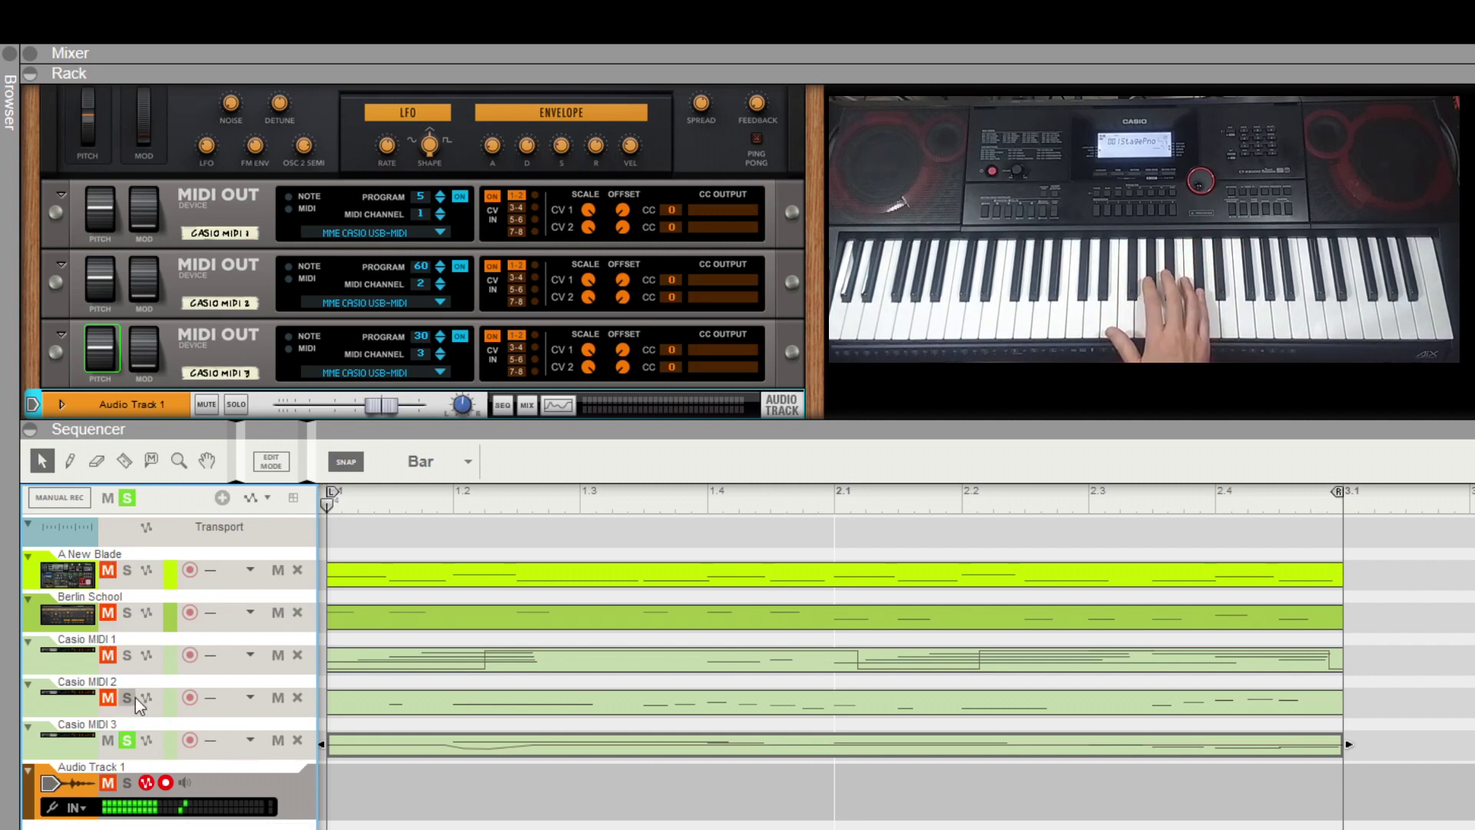
left_click(129, 696)
left_click(126, 658)
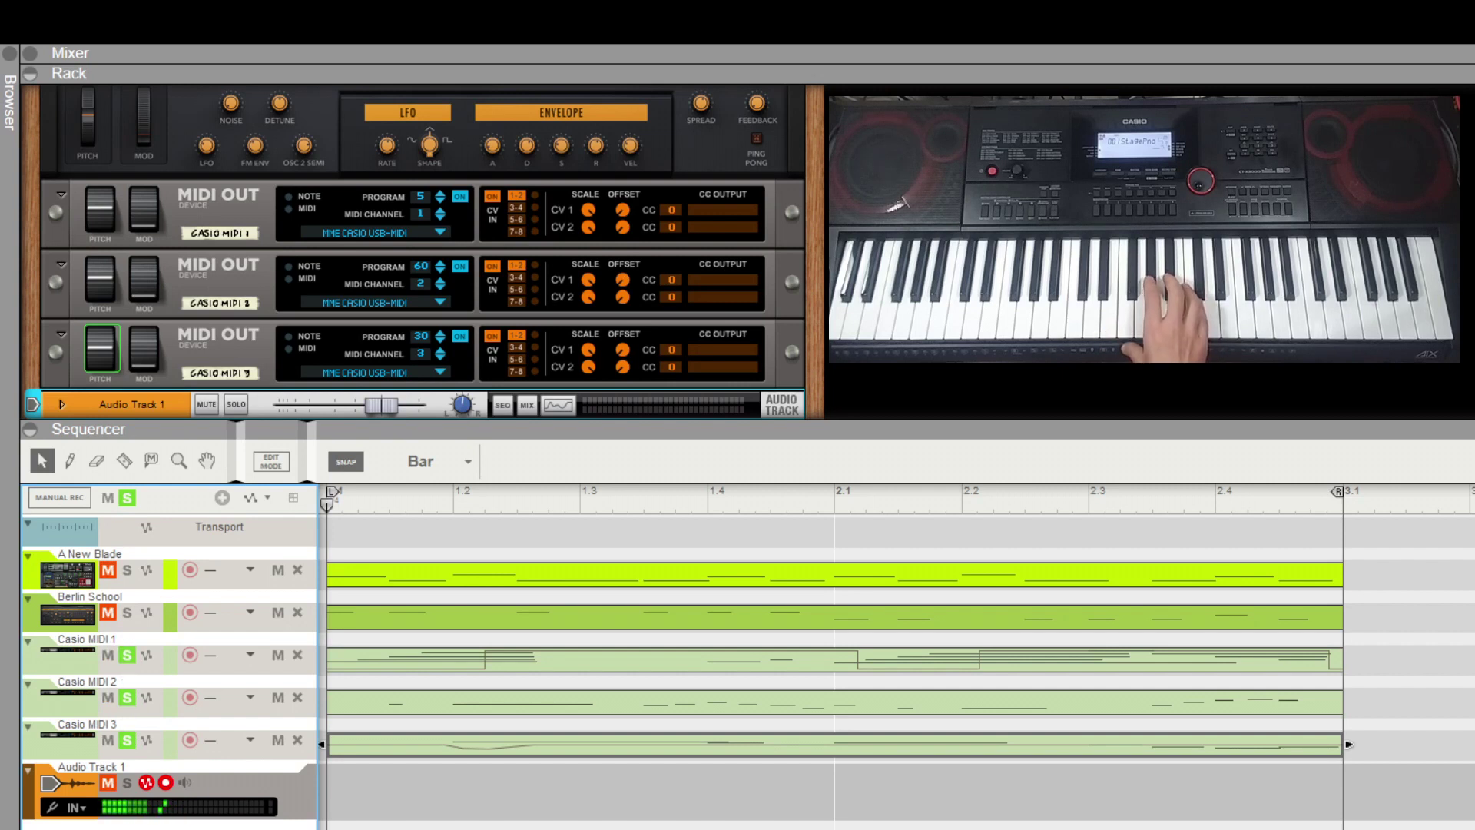
key("space")
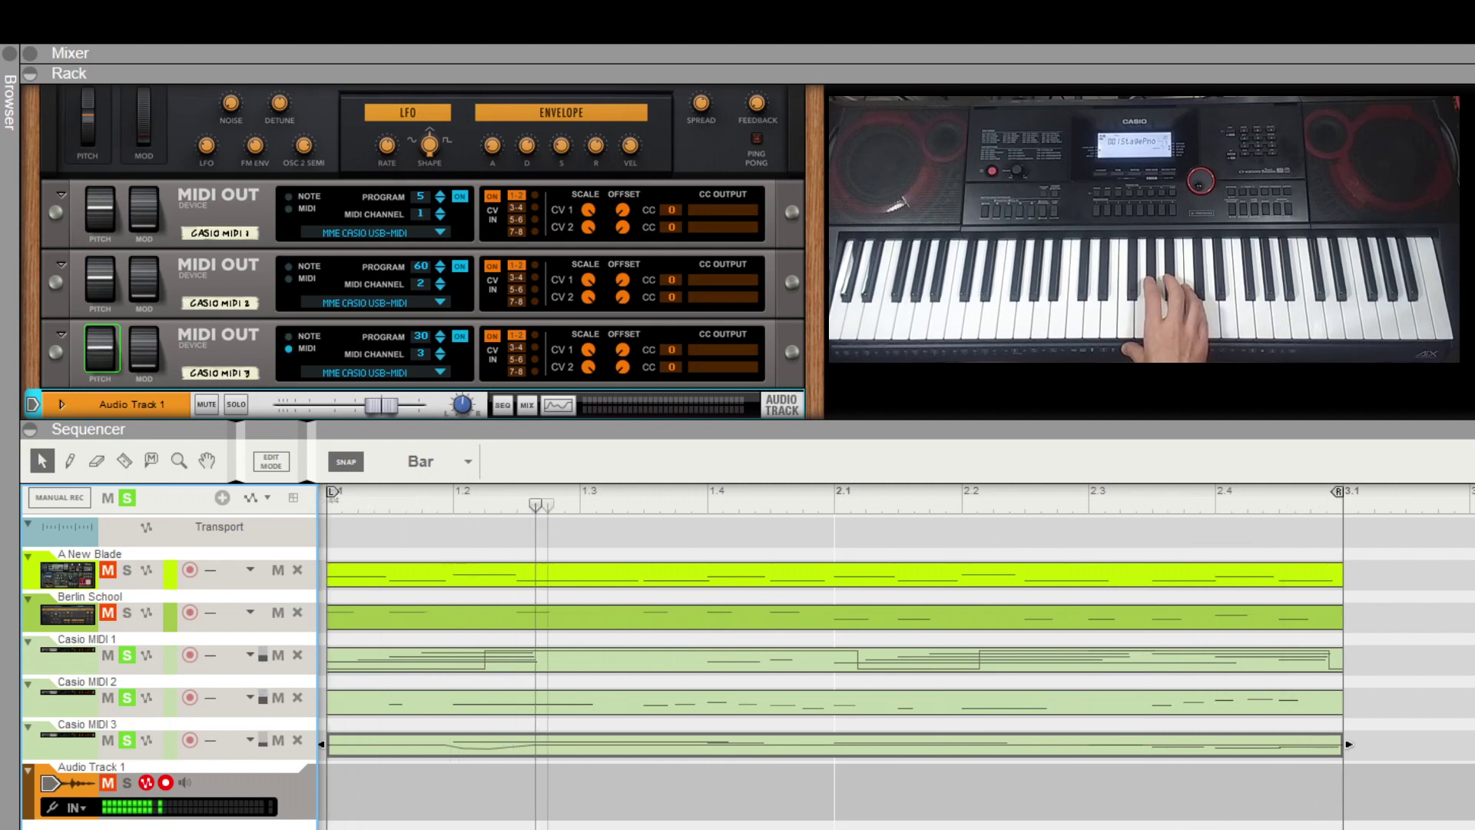
key("space")
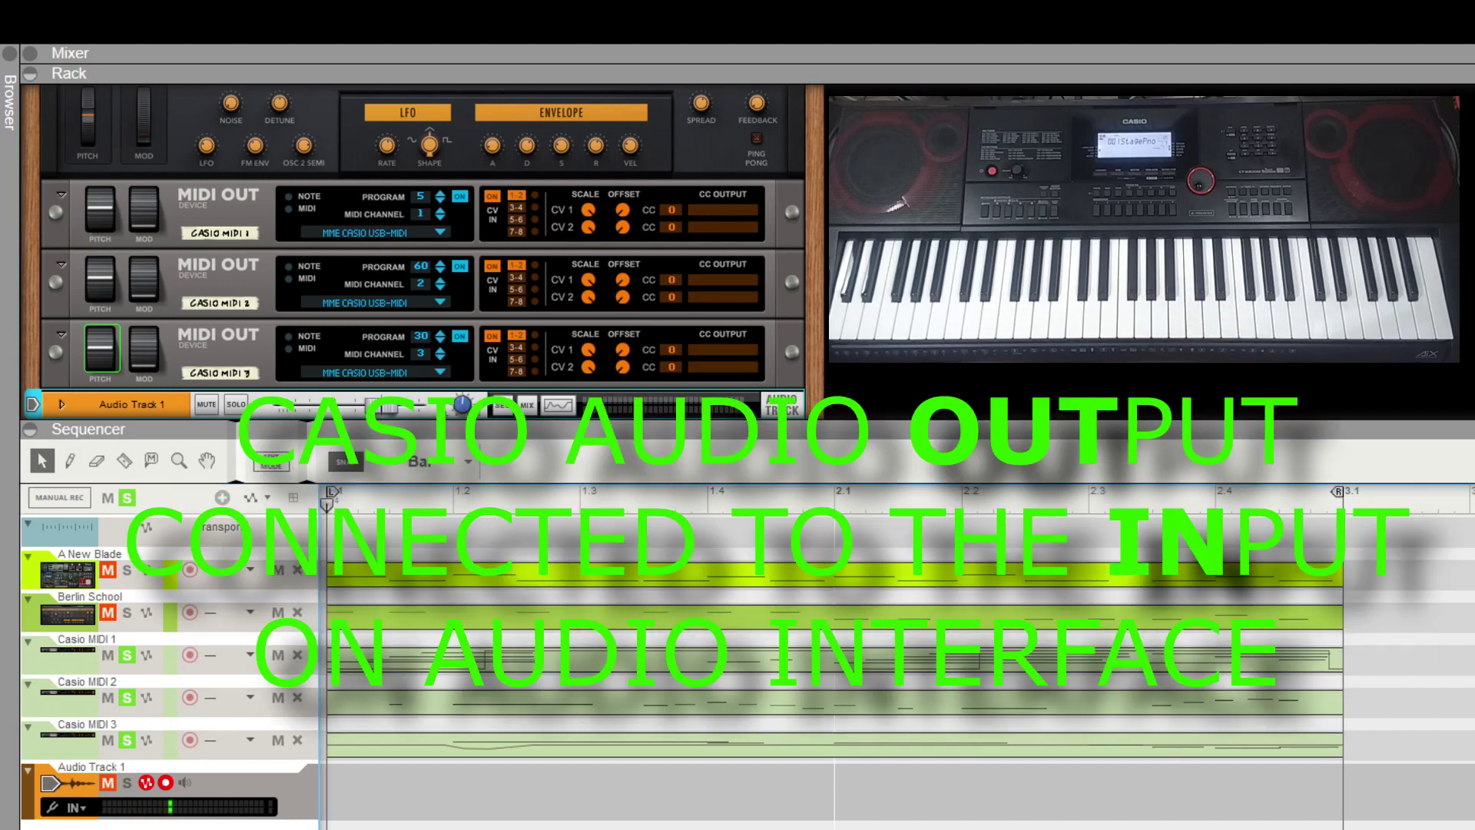
Step: Start recording the Casio keyboard's audio onto Audio Track 1
key("ctrl+Return")
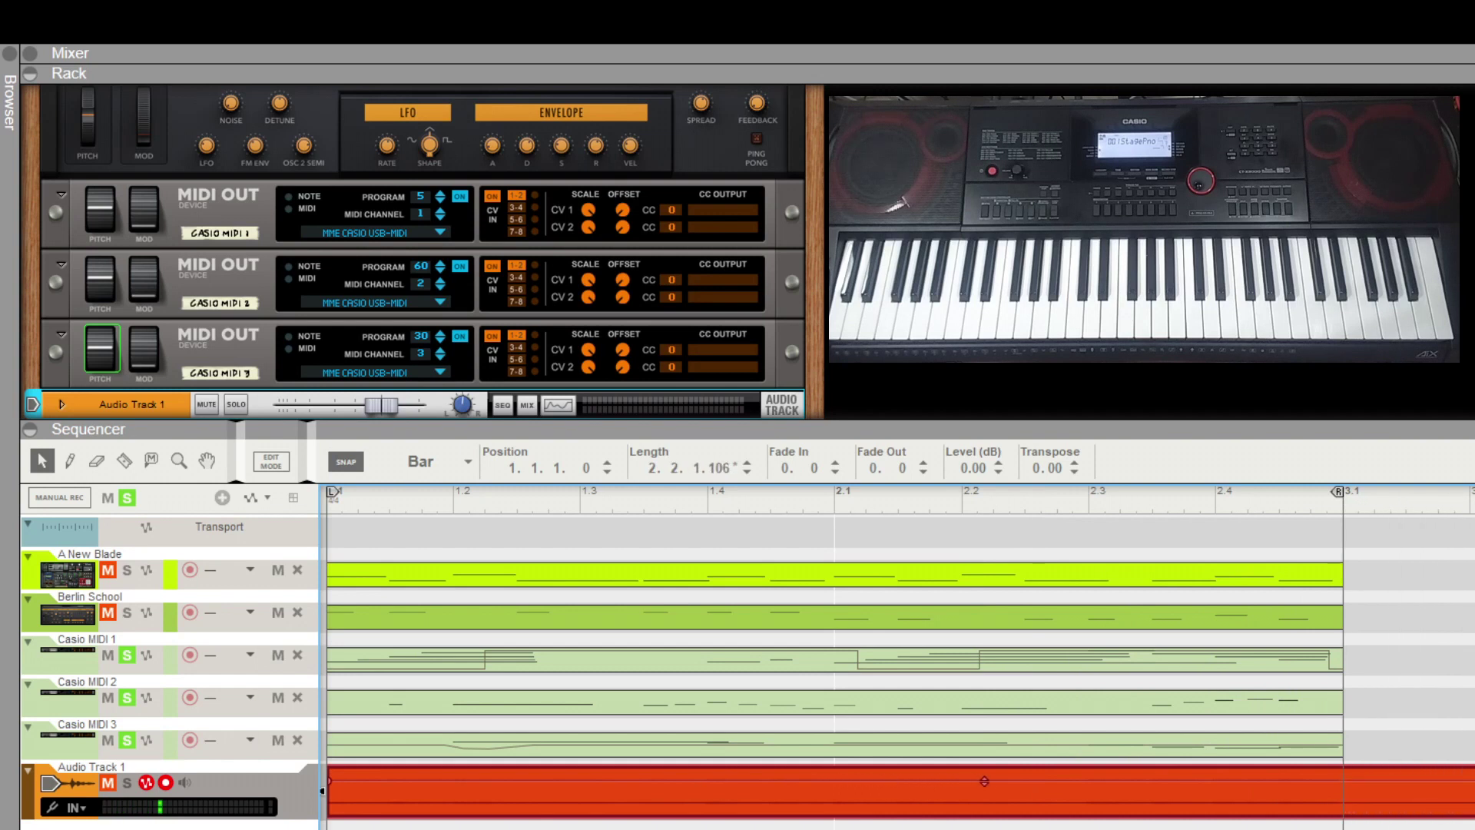
Step: Stop recording, lower Audio Track 1's fader, and solo it while unsoloing Casio MIDI 1-3
key("space")
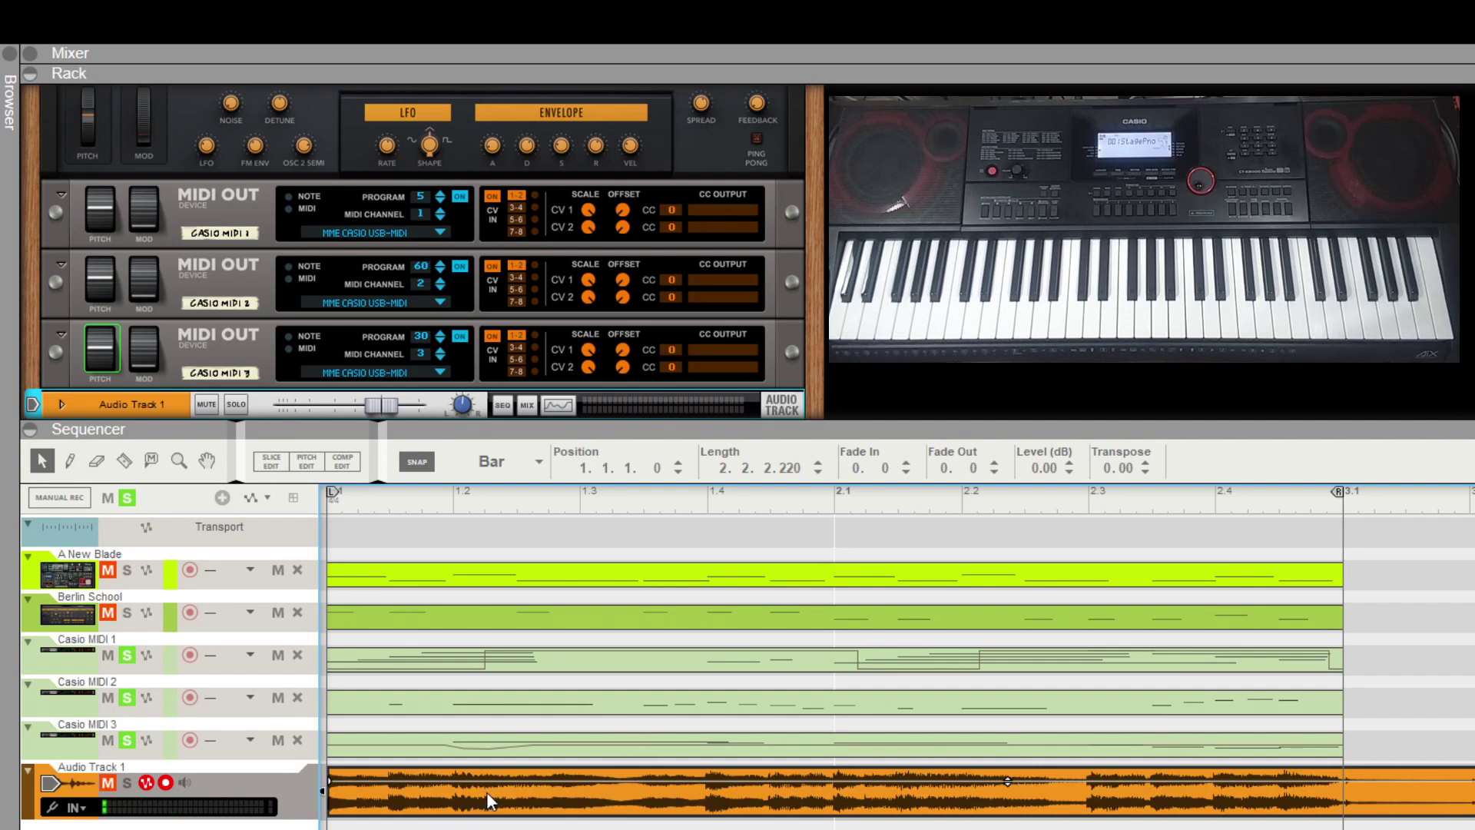
left_click_drag(384, 403, 324, 403)
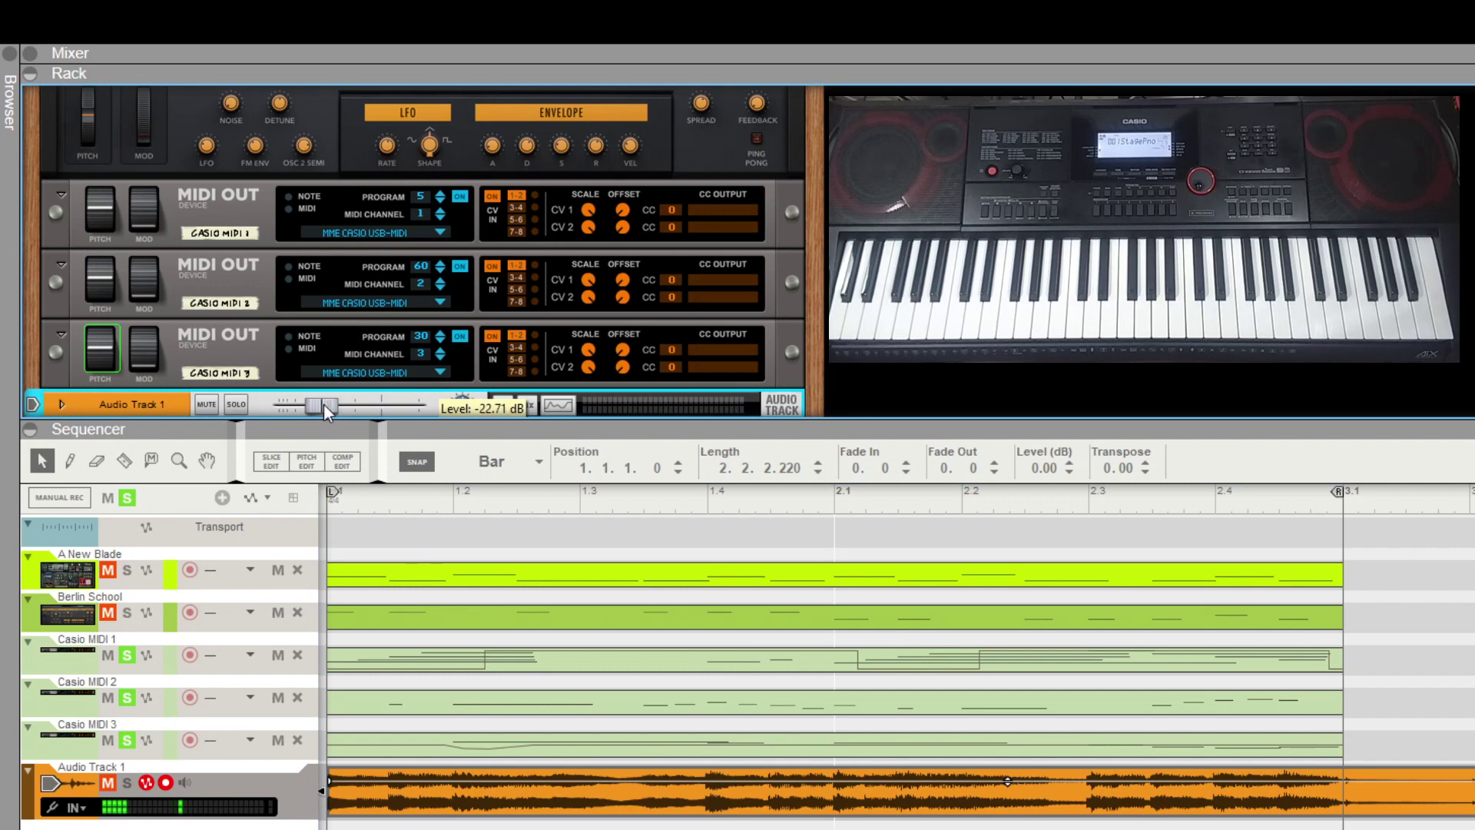
left_click(127, 782)
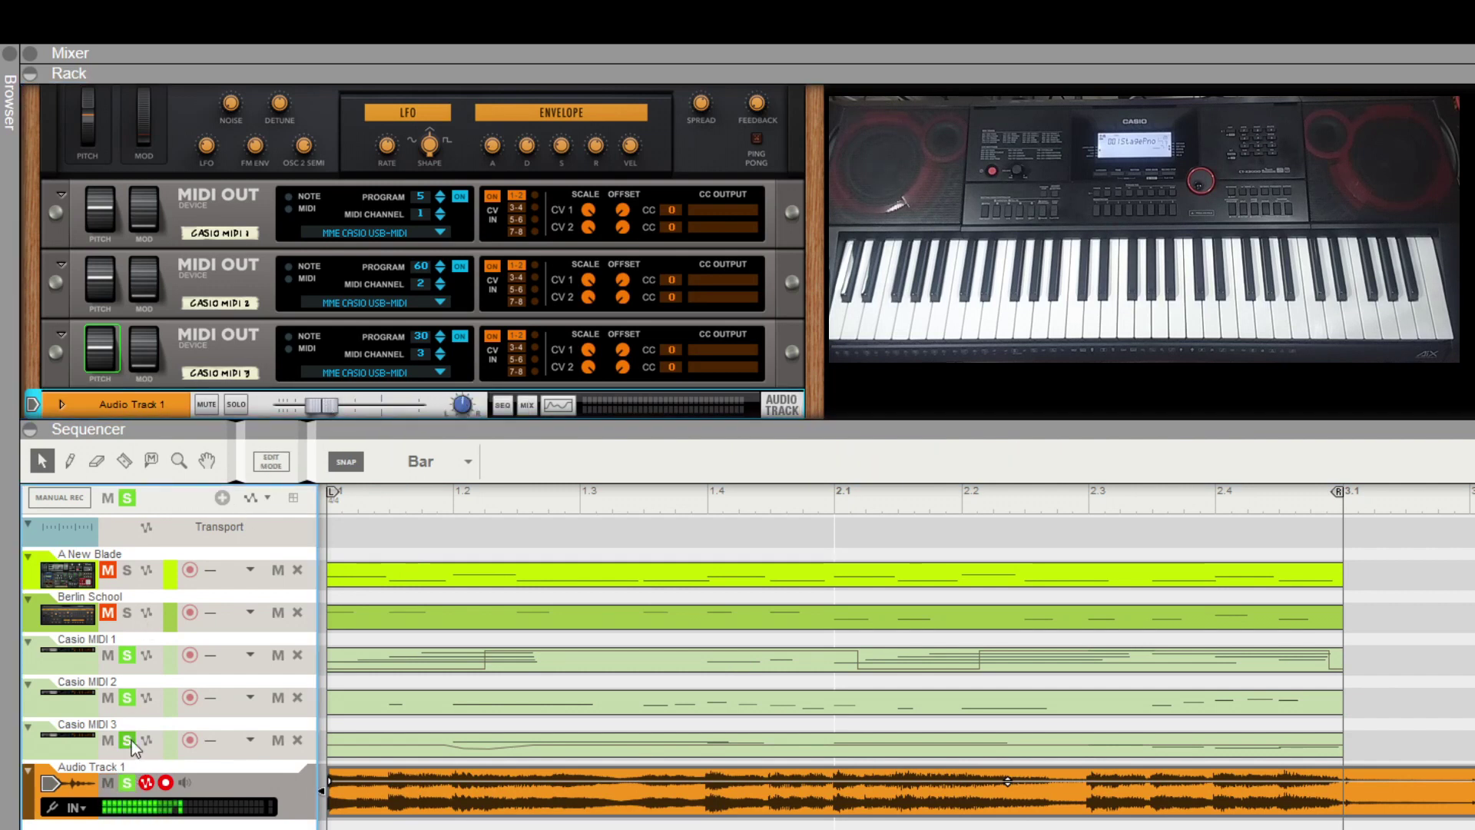
left_click(127, 740)
left_click(127, 698)
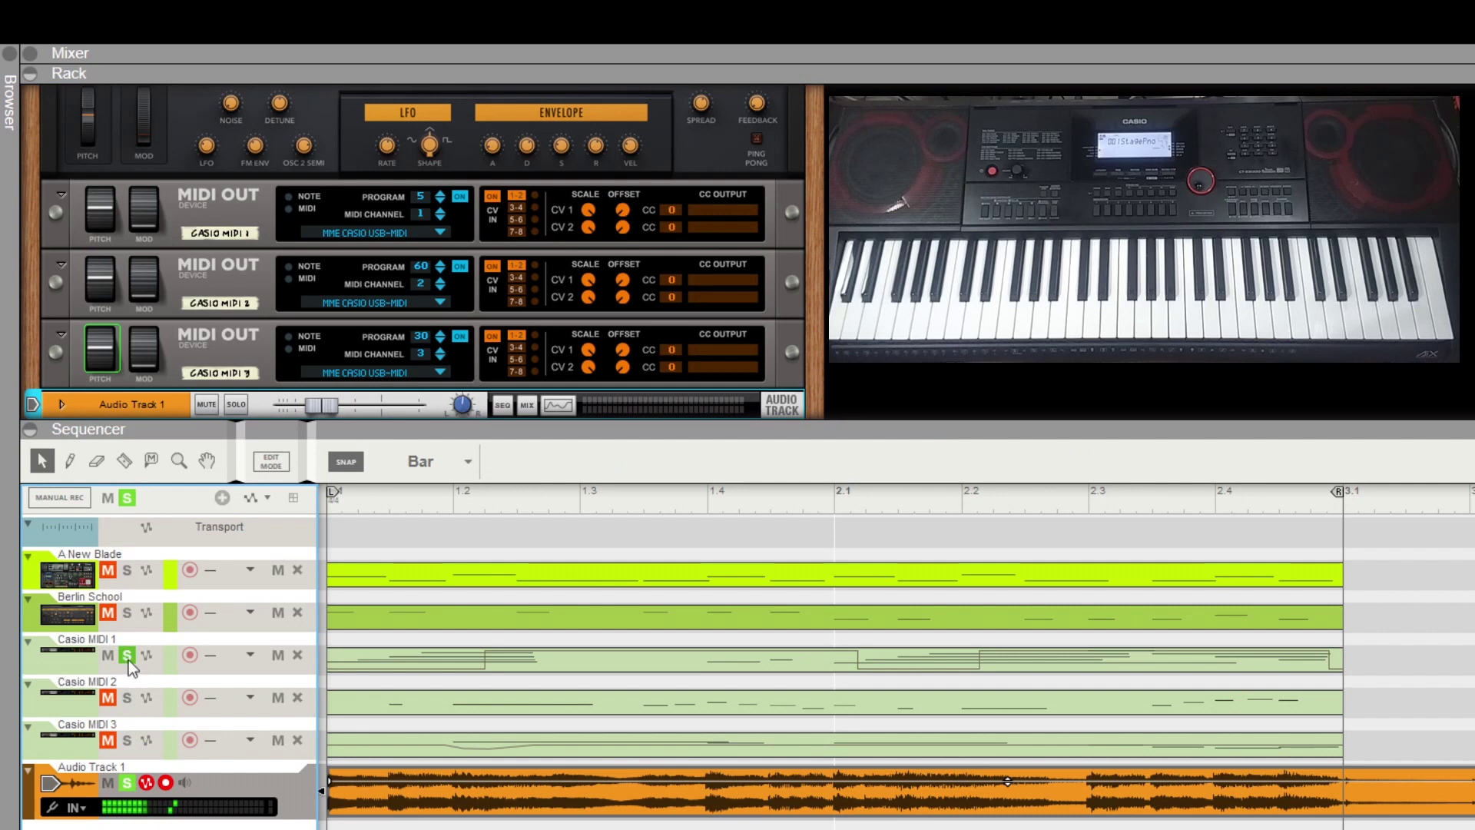
left_click(127, 655)
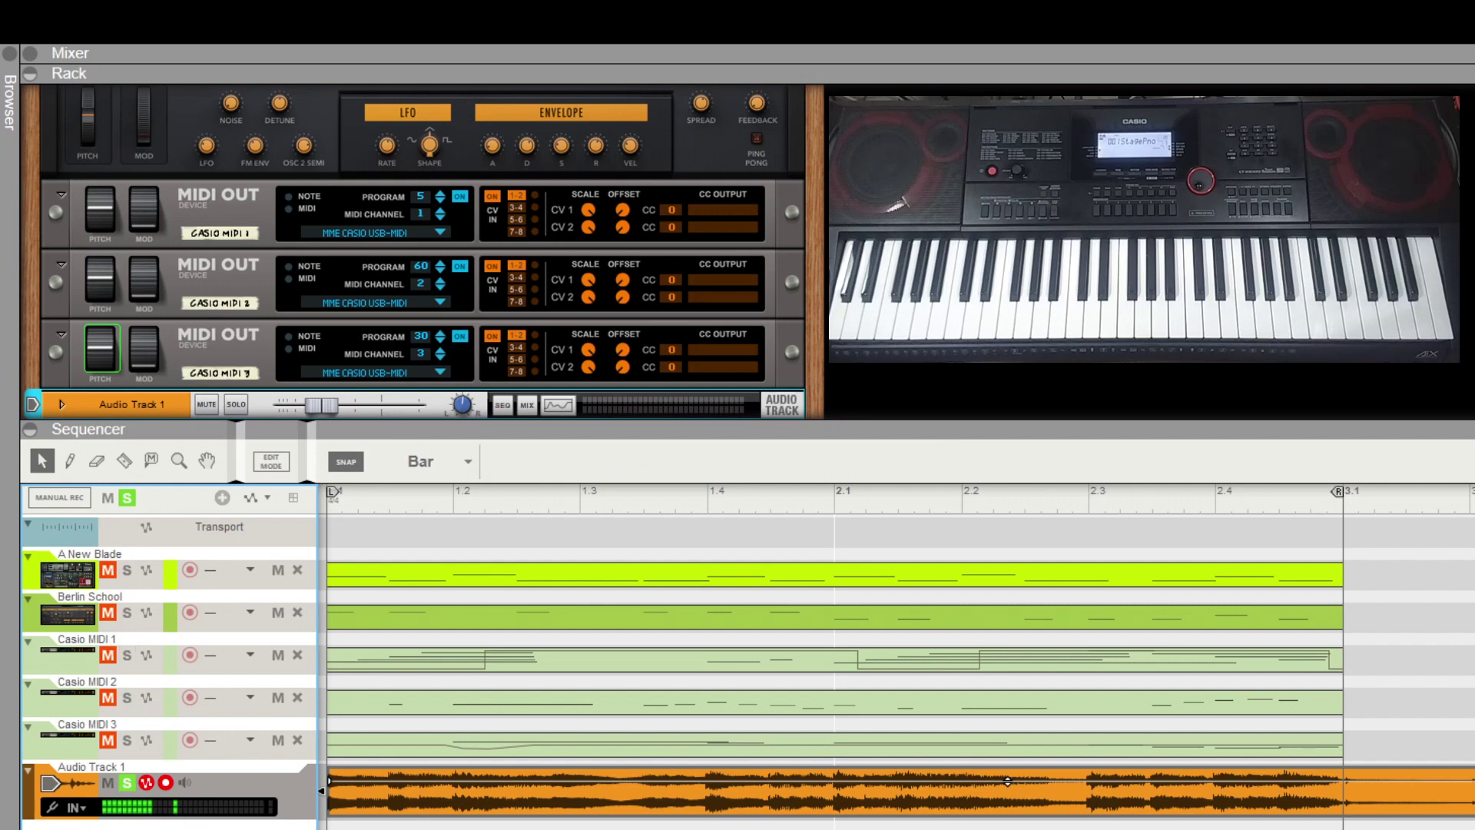
Step: Raise Audio Track 1's fader to -11.45 dB while playing back the recorded clip
key("space")
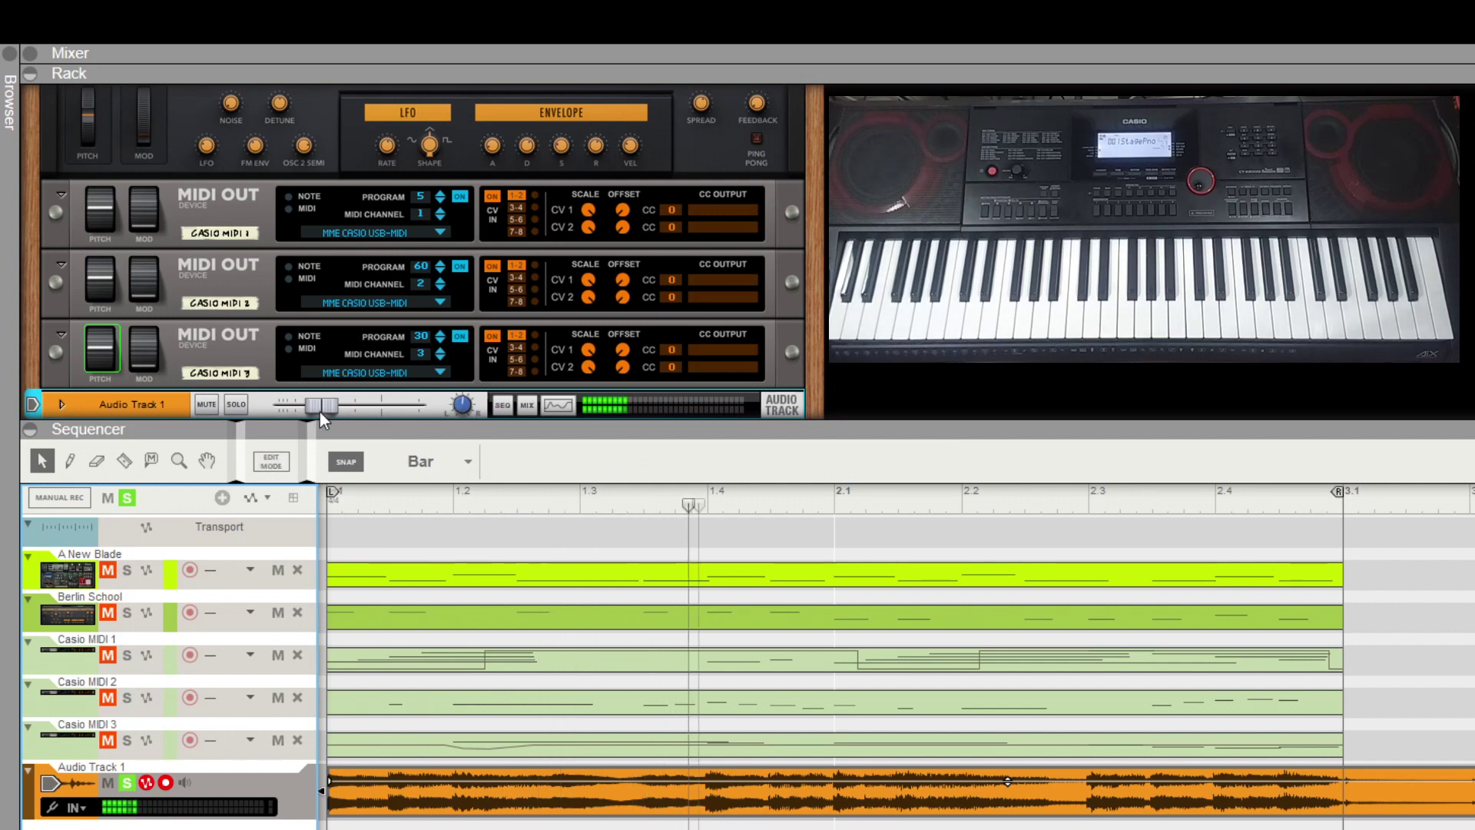
left_click_drag(320, 412, 348, 407)
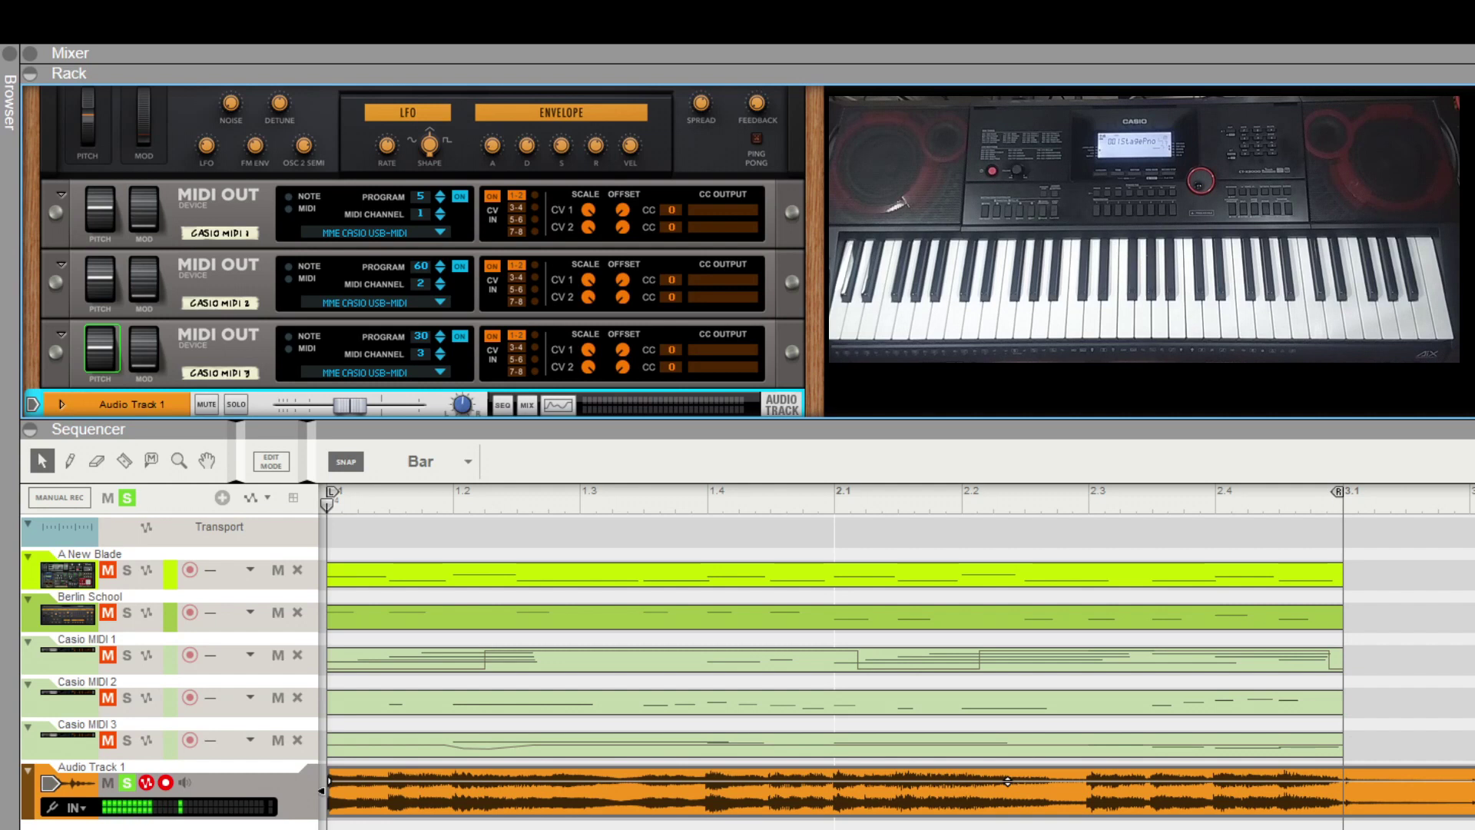
key("space")
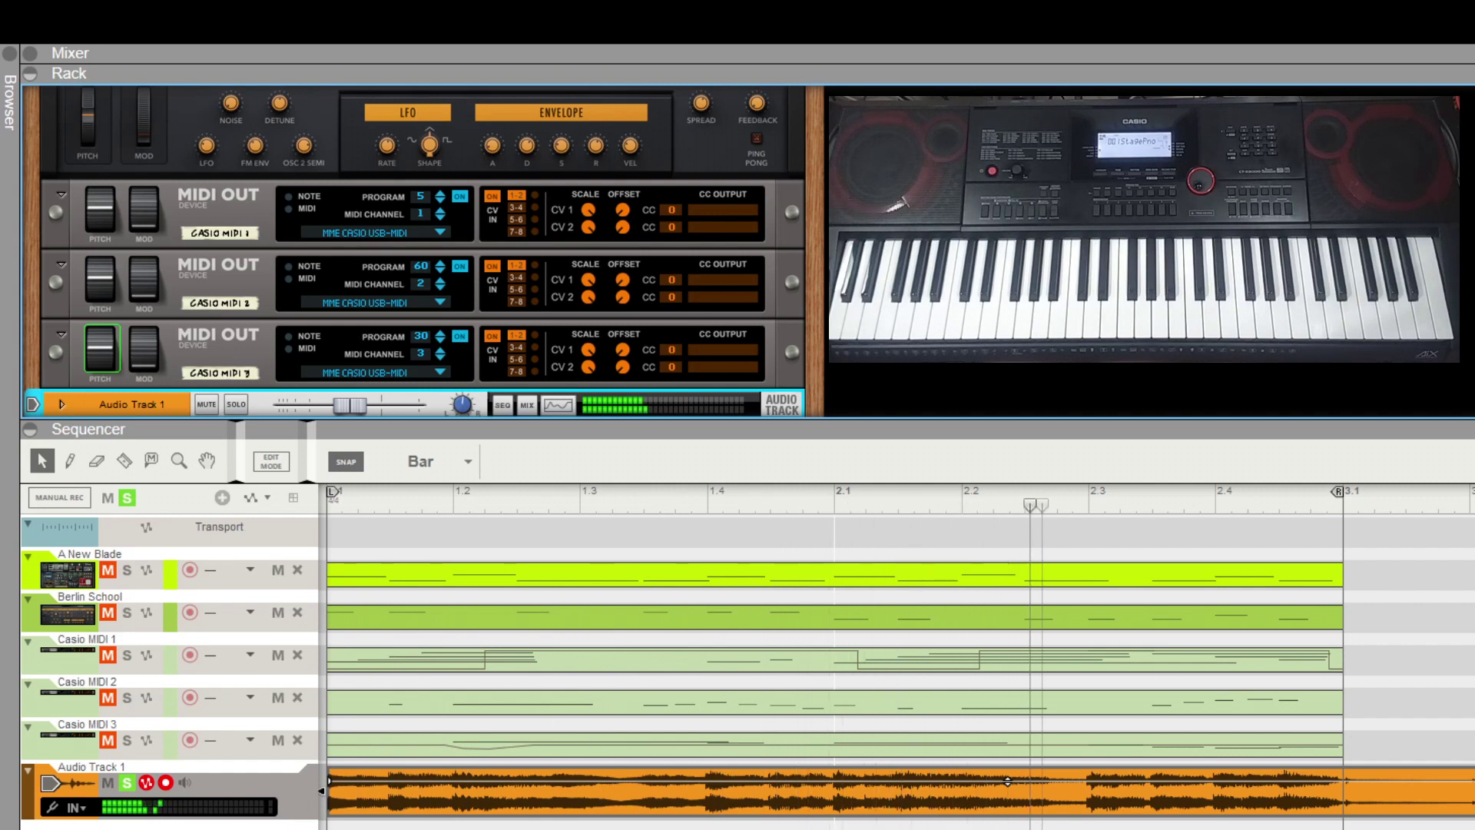
key("space")
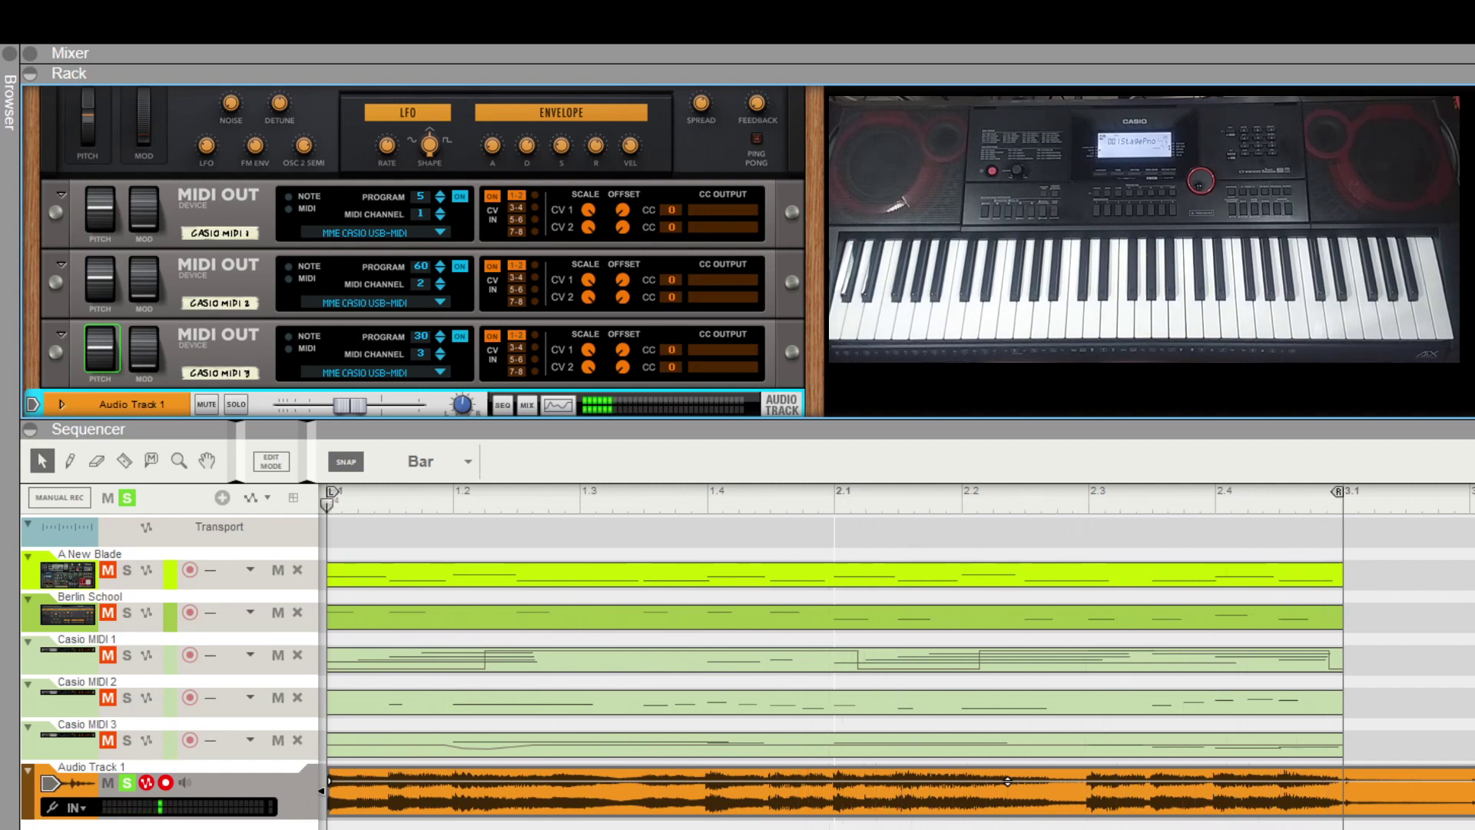